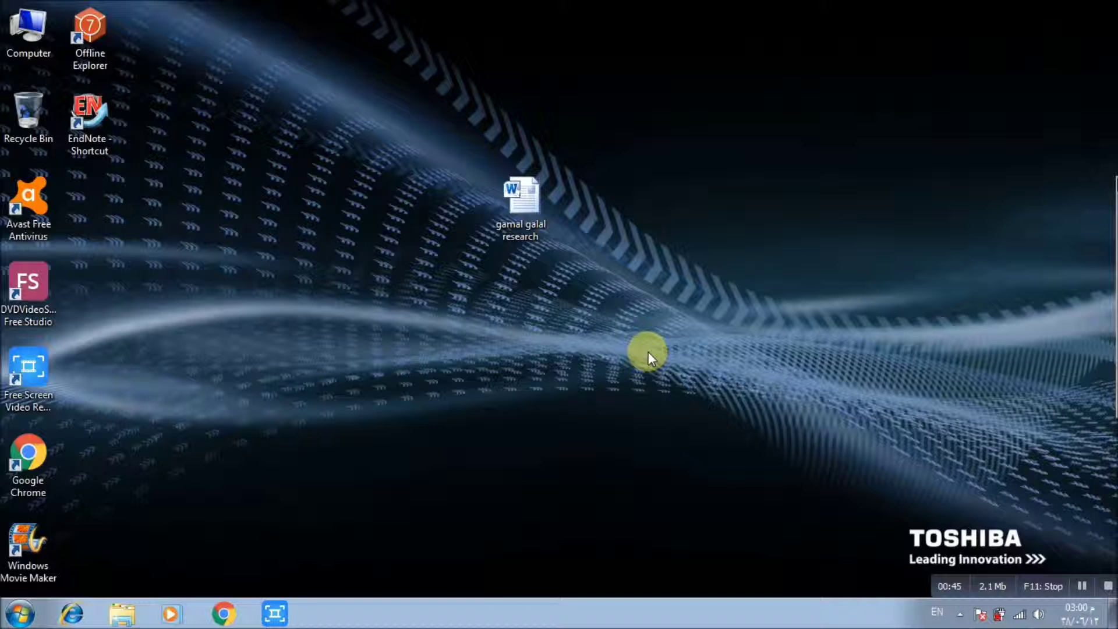
# Launch EndNote from the desktop and dismiss the software update offer
pyautogui.click(95, 116)
pyautogui.doubleClick(95, 116)
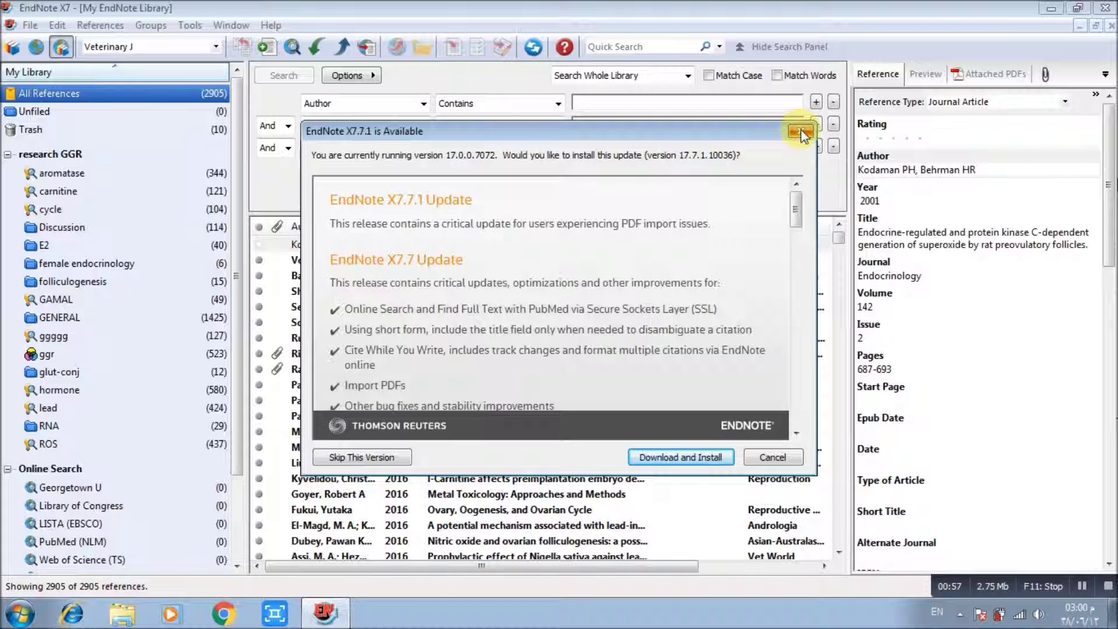
pyautogui.click(801, 131)
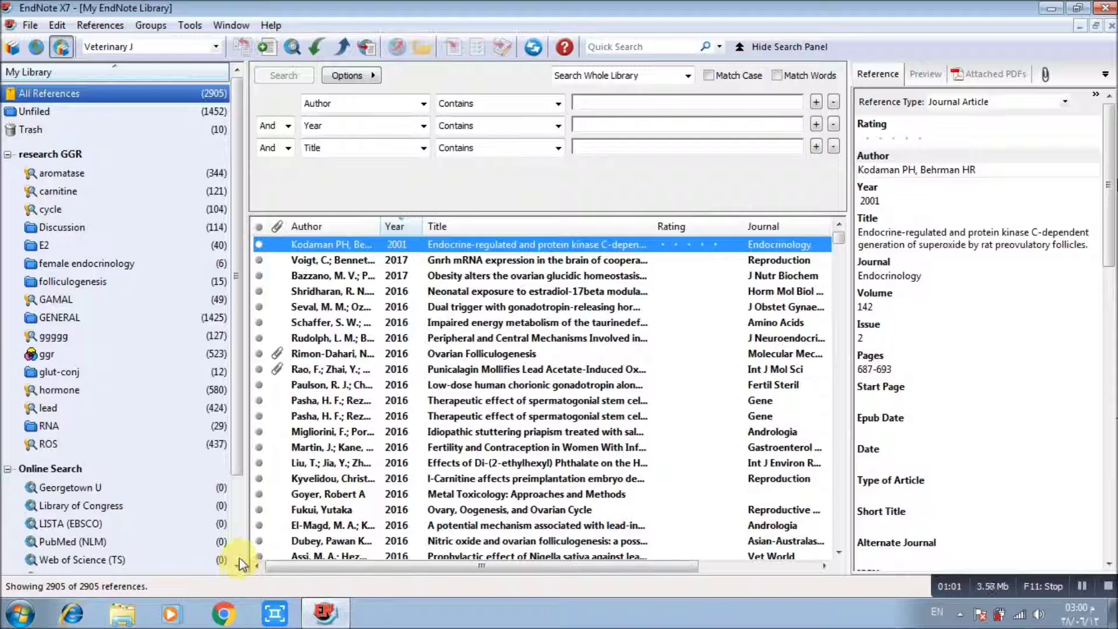
# Choose PubMed (NLM) as the database for an online search
pyautogui.scroll(-3, 76, 460)
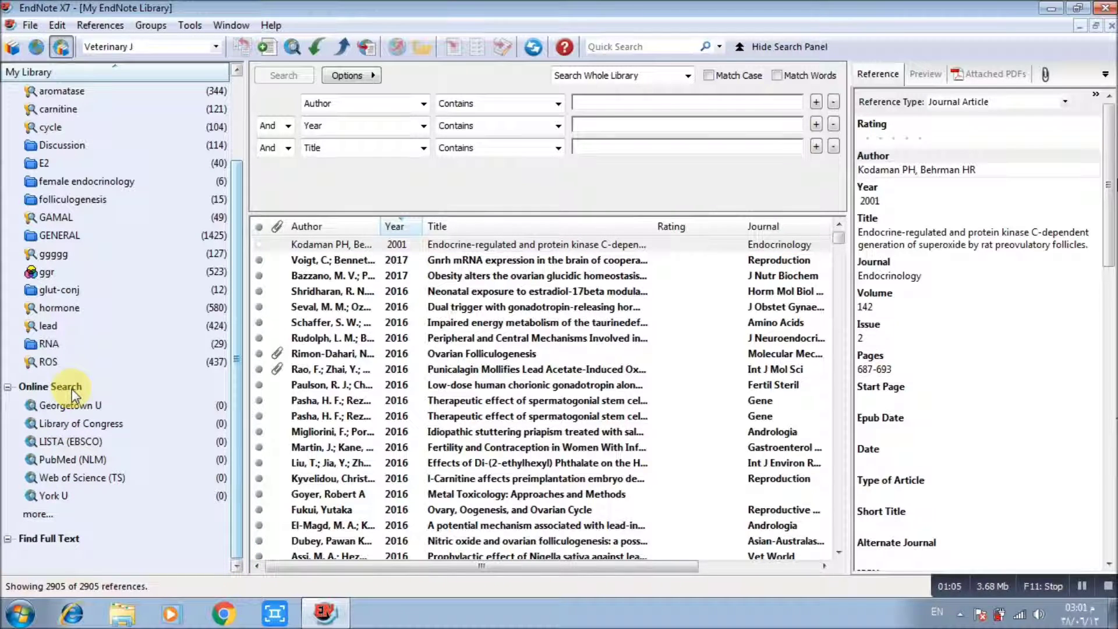
pyautogui.click(53, 387)
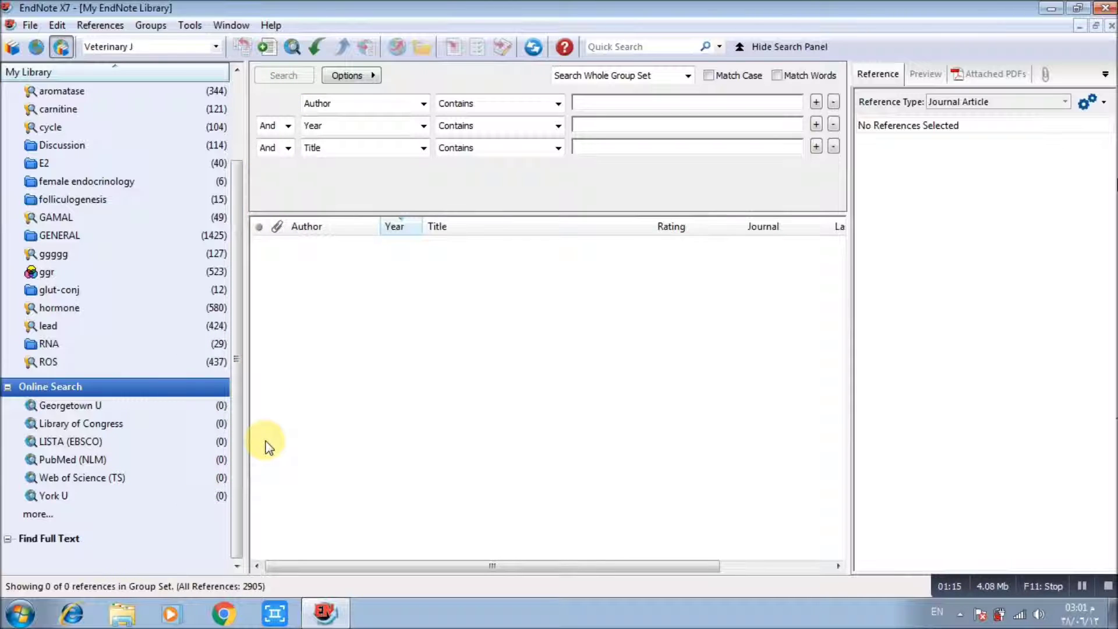
pyautogui.click(84, 460)
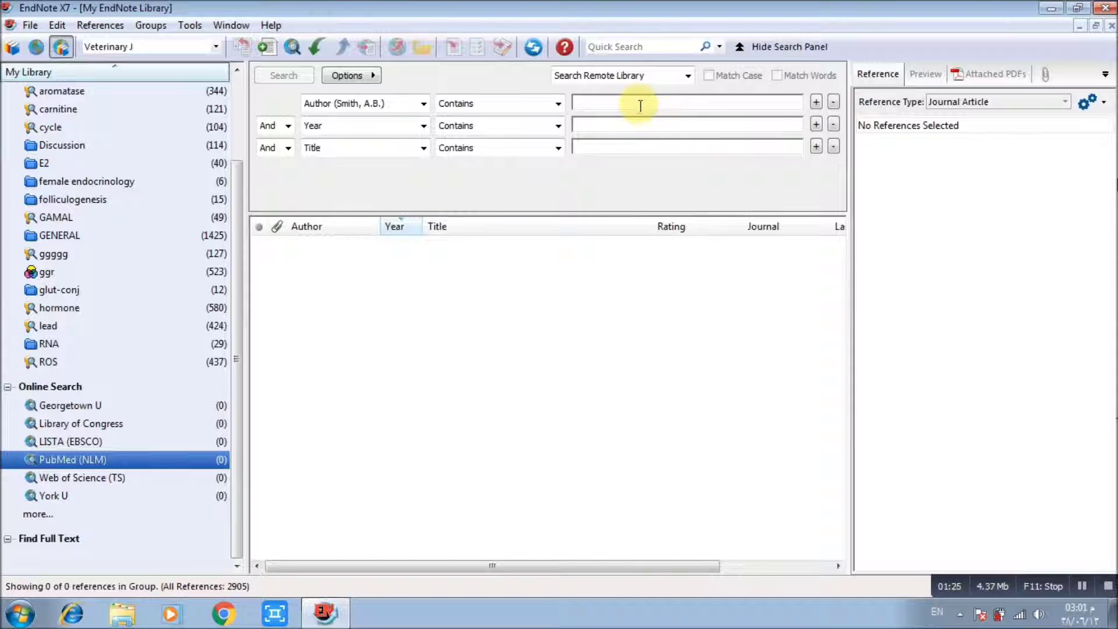
# Set the first search condition to All Fields containing "lead acetate"
pyautogui.click(423, 103)
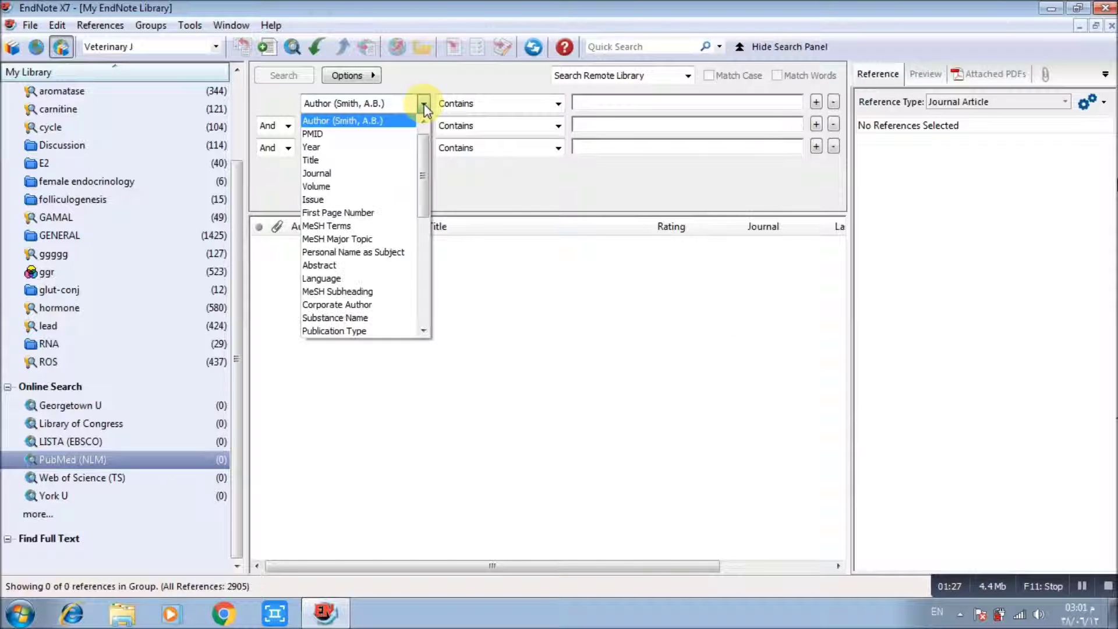
pyautogui.scroll(1, 425, 128)
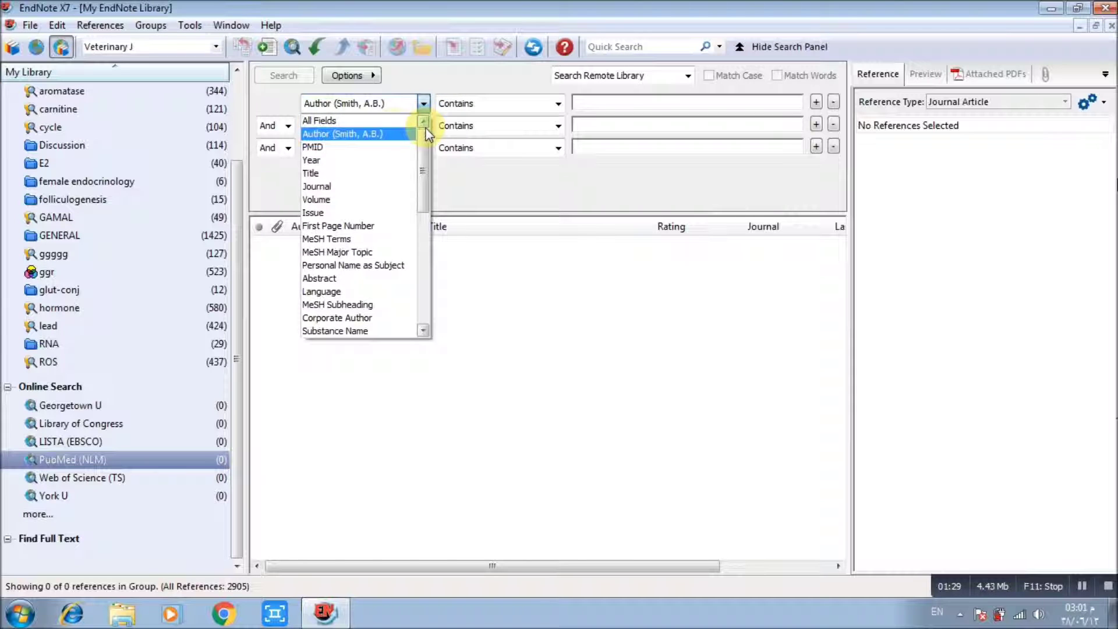
pyautogui.click(391, 121)
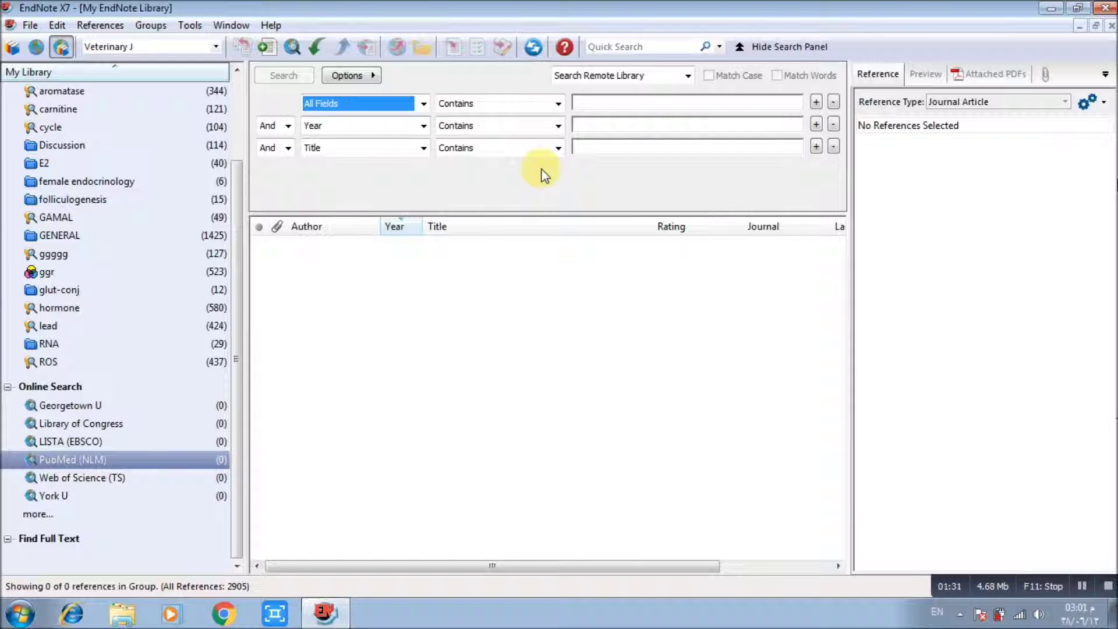
pyautogui.click(613, 105)
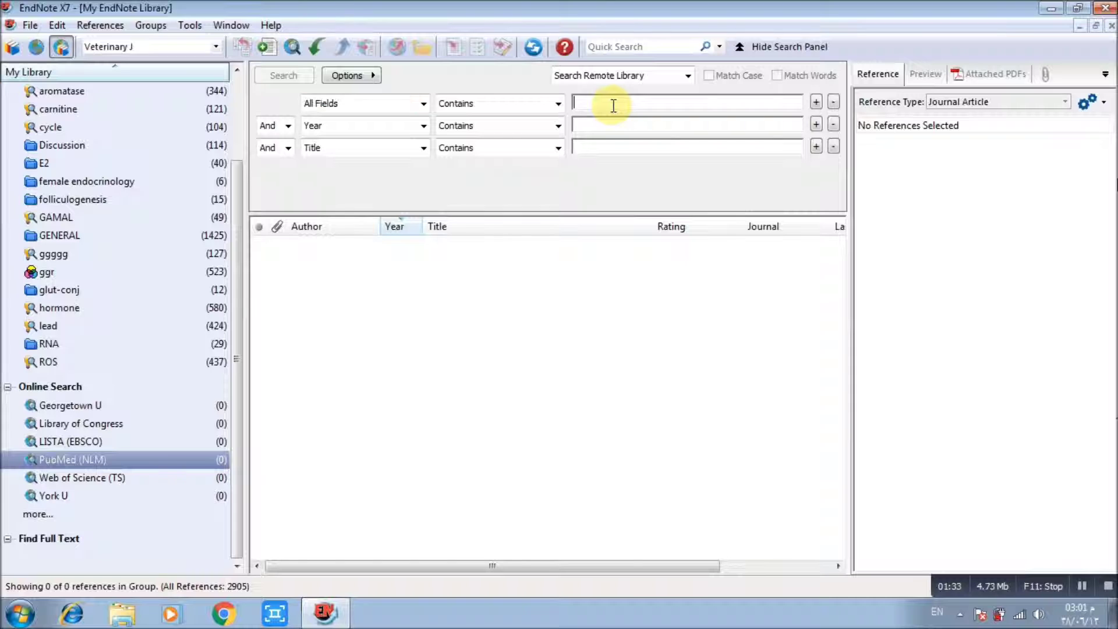
pyautogui.write('lea')
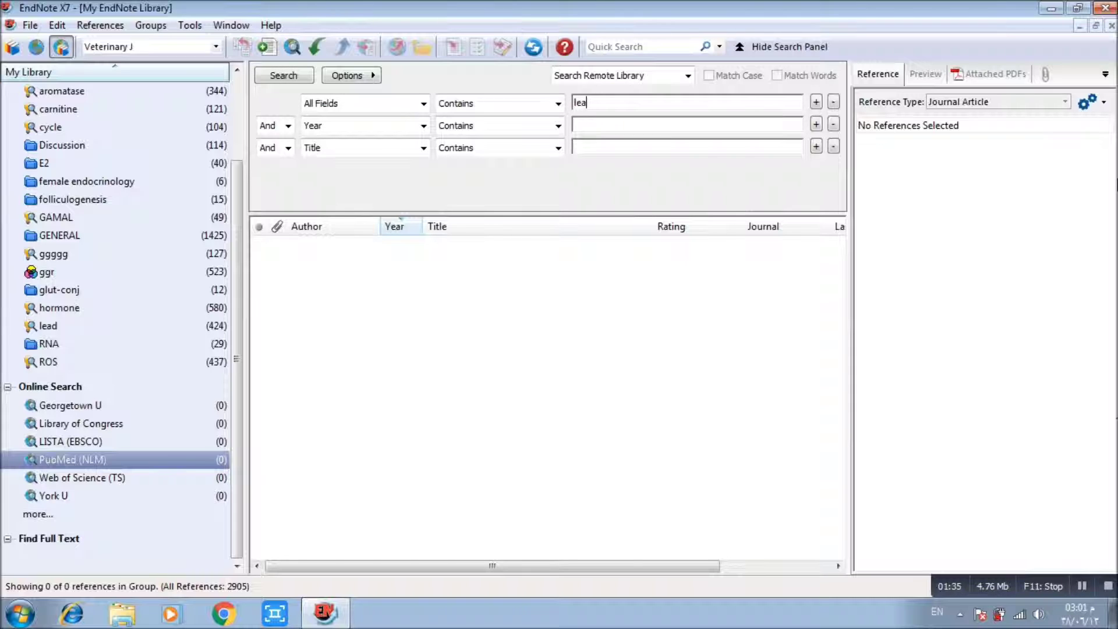
pyautogui.write('d aceta')
# Set the second search condition to All Fields containing "infertility"
pyautogui.click(424, 127)
pyautogui.scroll(3, 413, 151)
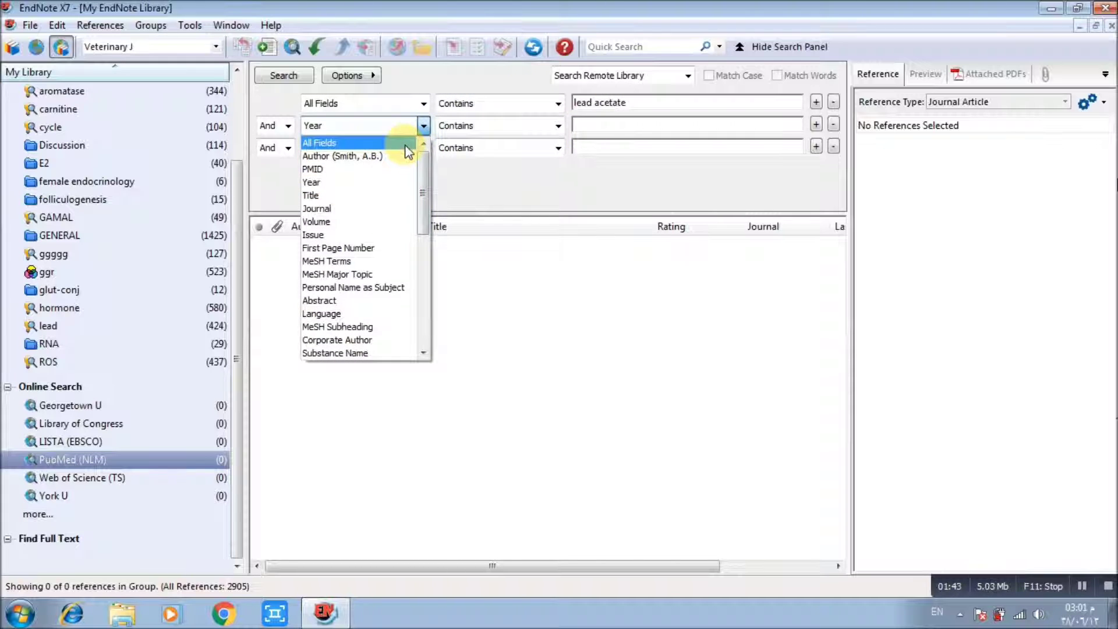
pyautogui.click(407, 144)
pyautogui.click(600, 126)
pyautogui.write('infertility')
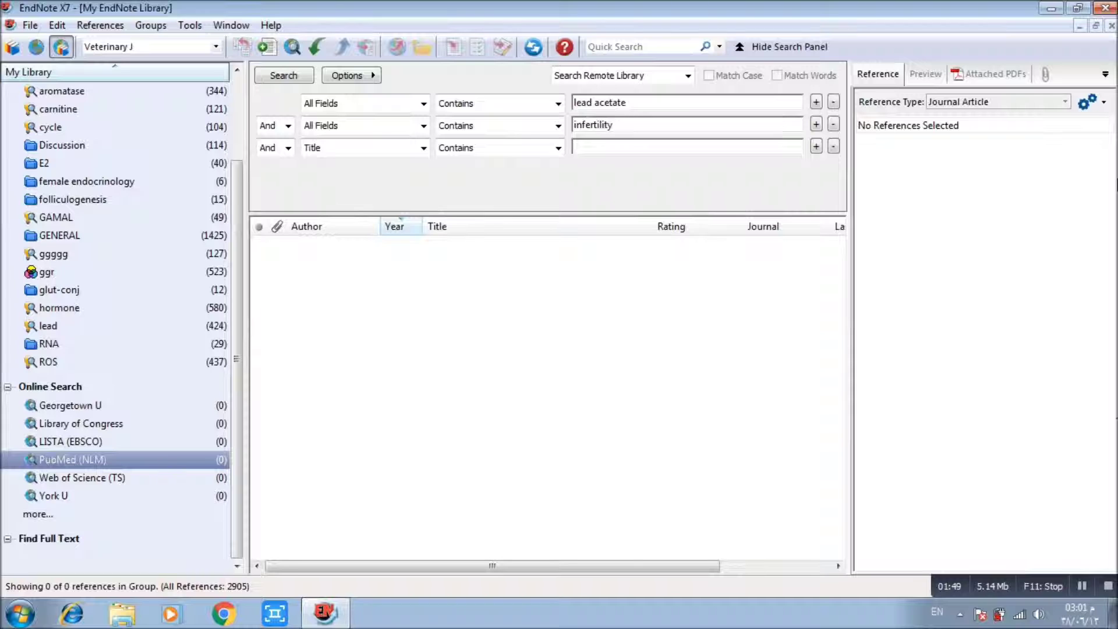
# Set the third search condition to All Fields containing "male rat"
pyautogui.click(424, 148)
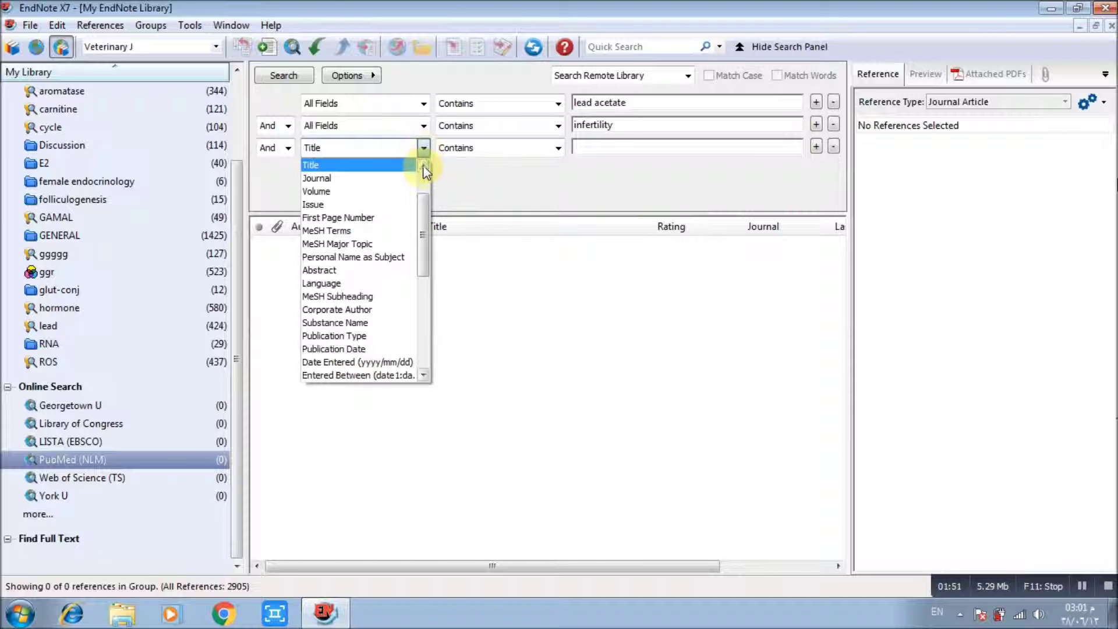
pyautogui.scroll(2, 424, 174)
pyautogui.click(393, 166)
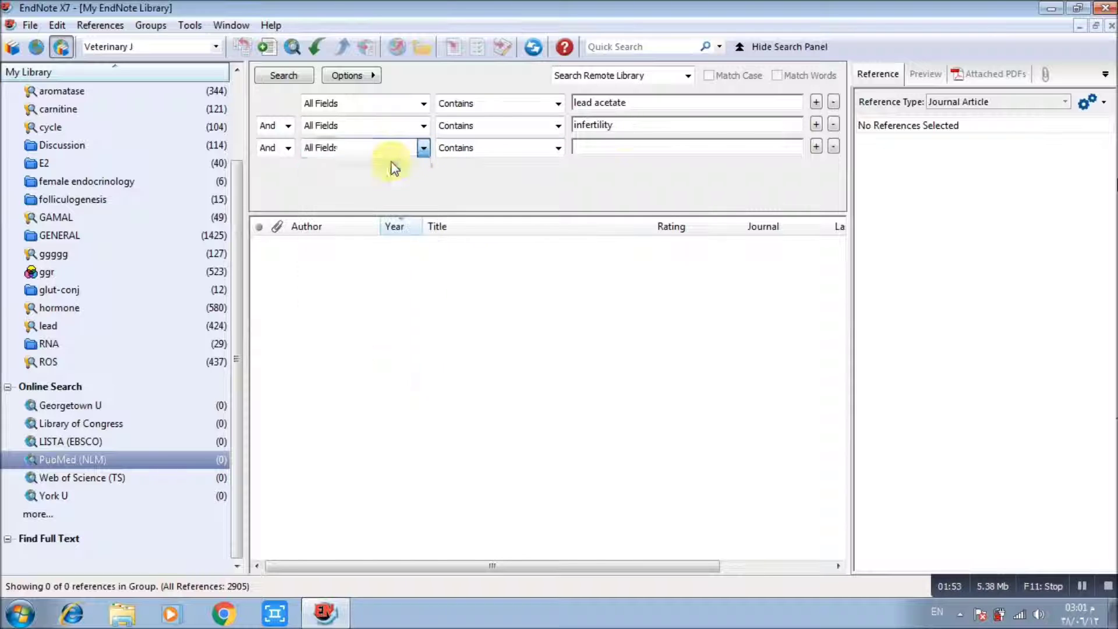
pyautogui.click(622, 153)
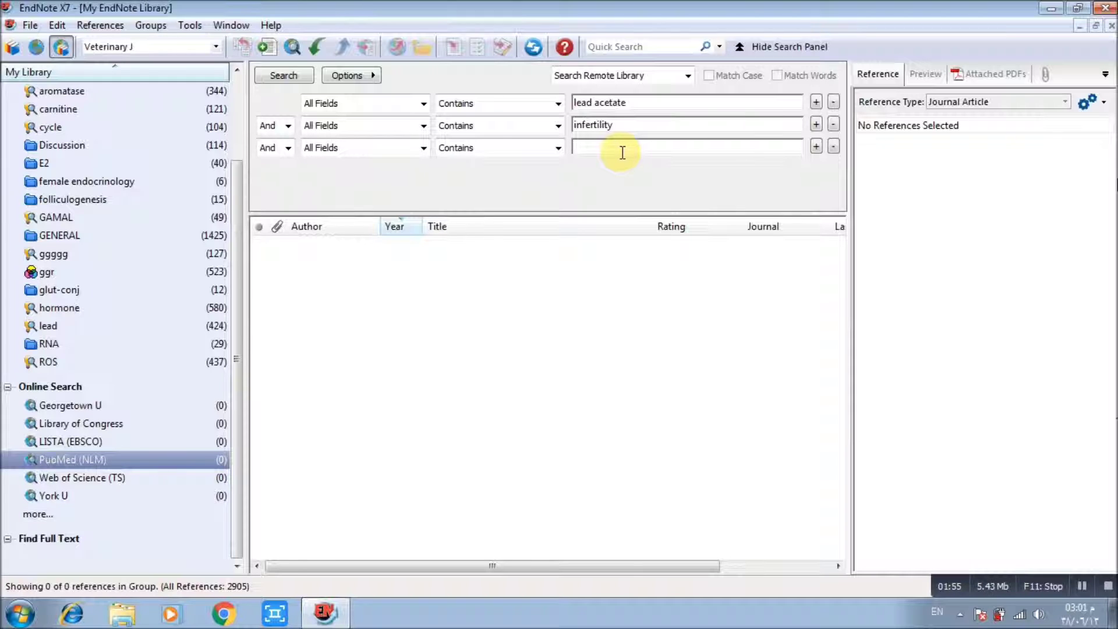
pyautogui.write('male rat')
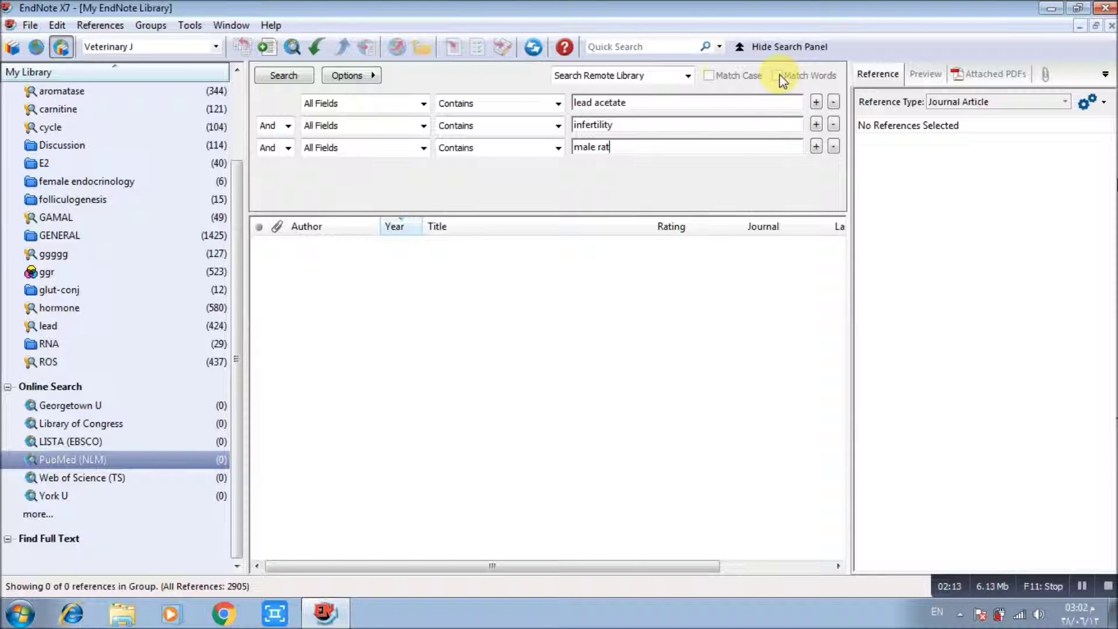
# Run the search with its scope kept on the remote library and retrieve all found records
pyautogui.click(612, 76)
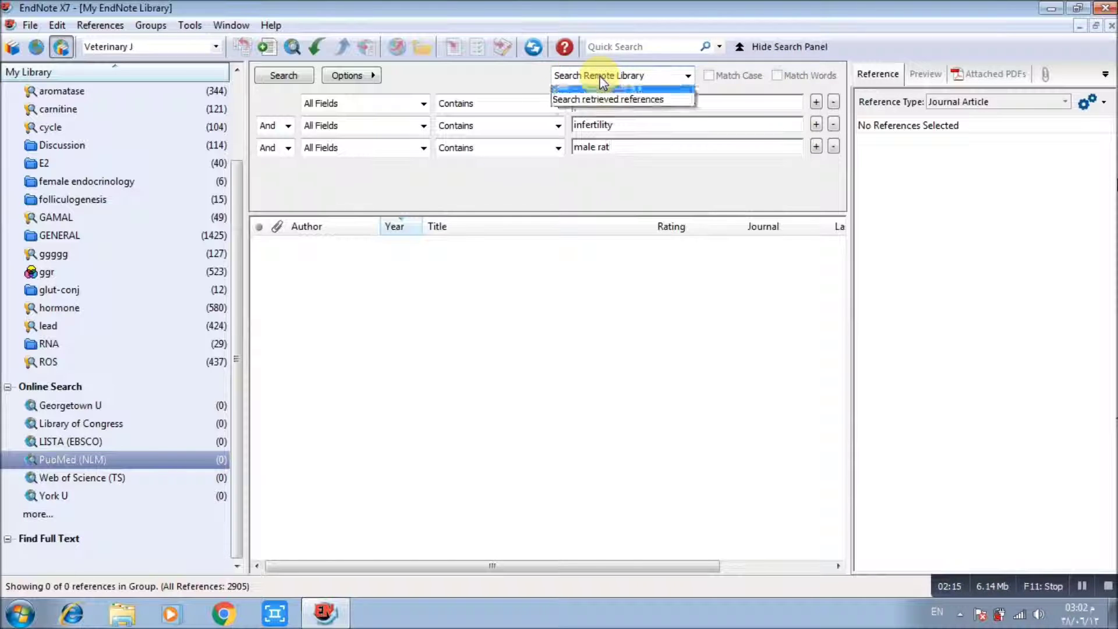
pyautogui.click(750, 85)
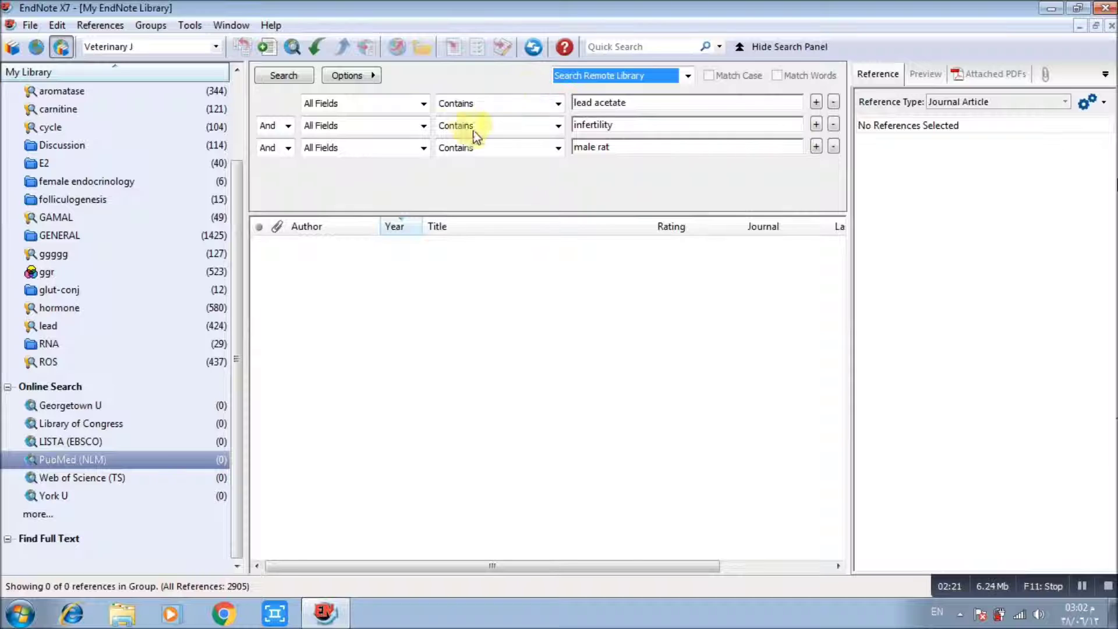
pyautogui.click(285, 75)
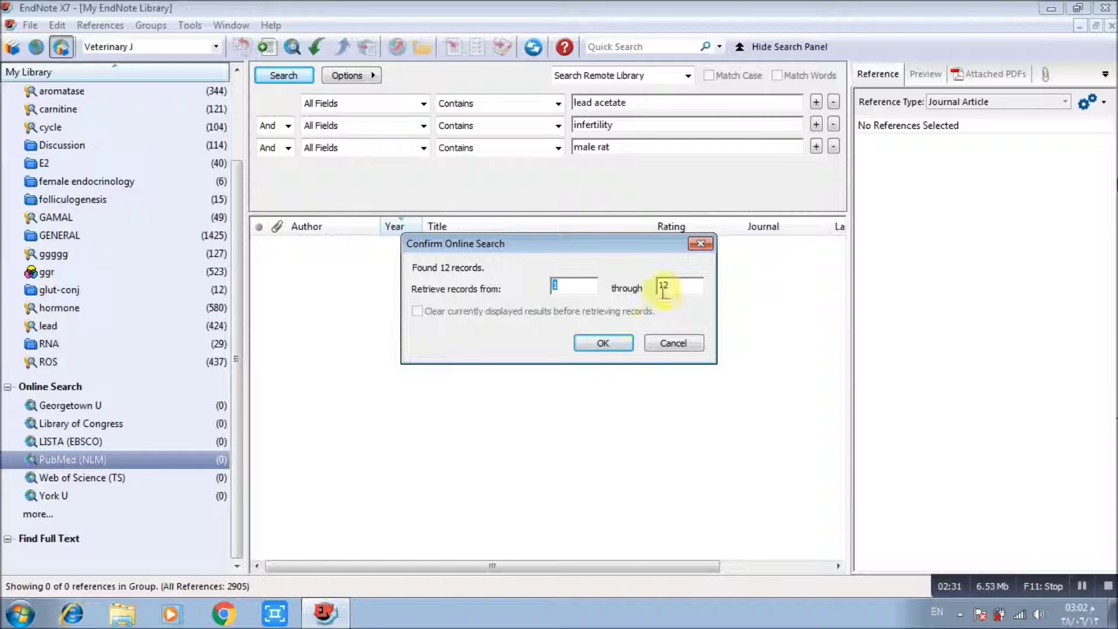
pyautogui.click(596, 341)
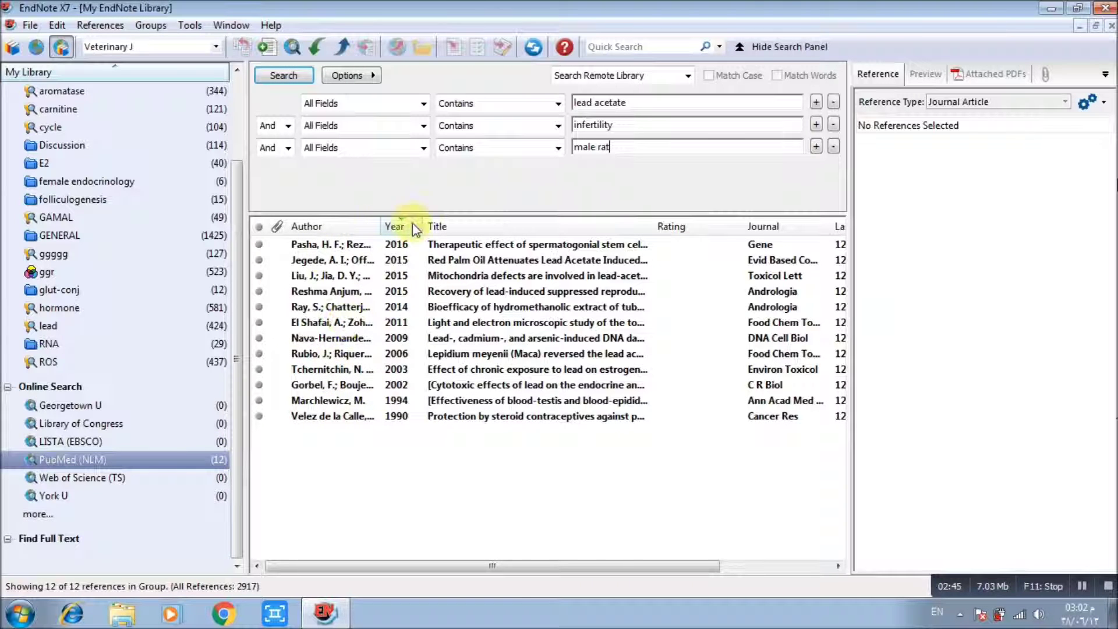
# Select all retrieved PubMed references and start Find Full Text for them, accepting the copyright and usage notice
pyautogui.click(393, 370)
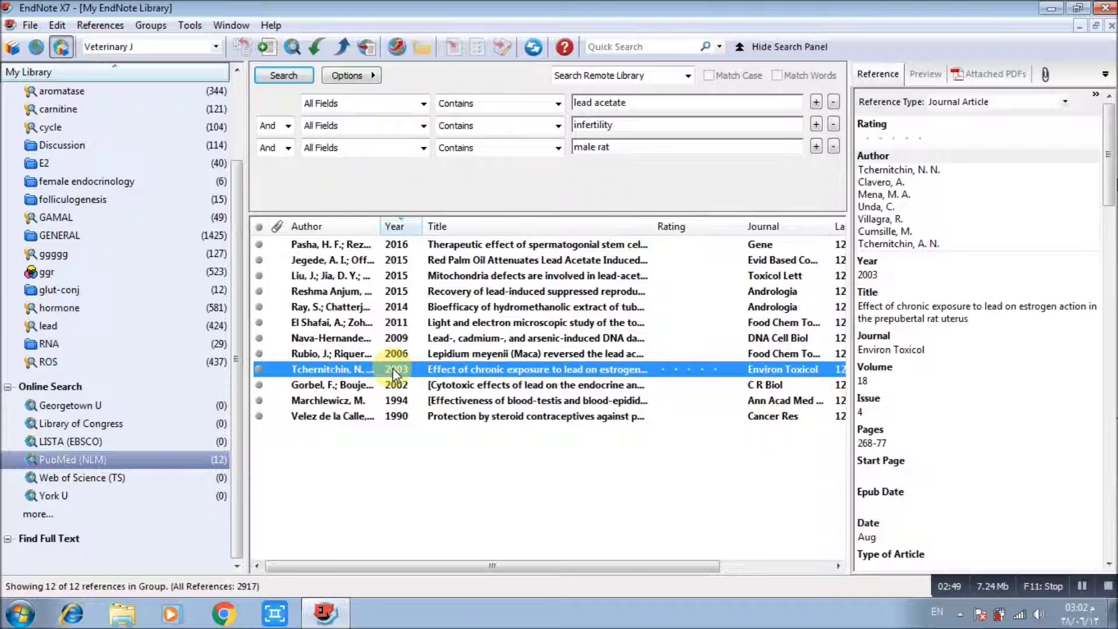
pyautogui.hotkey('ctrl', 'a')
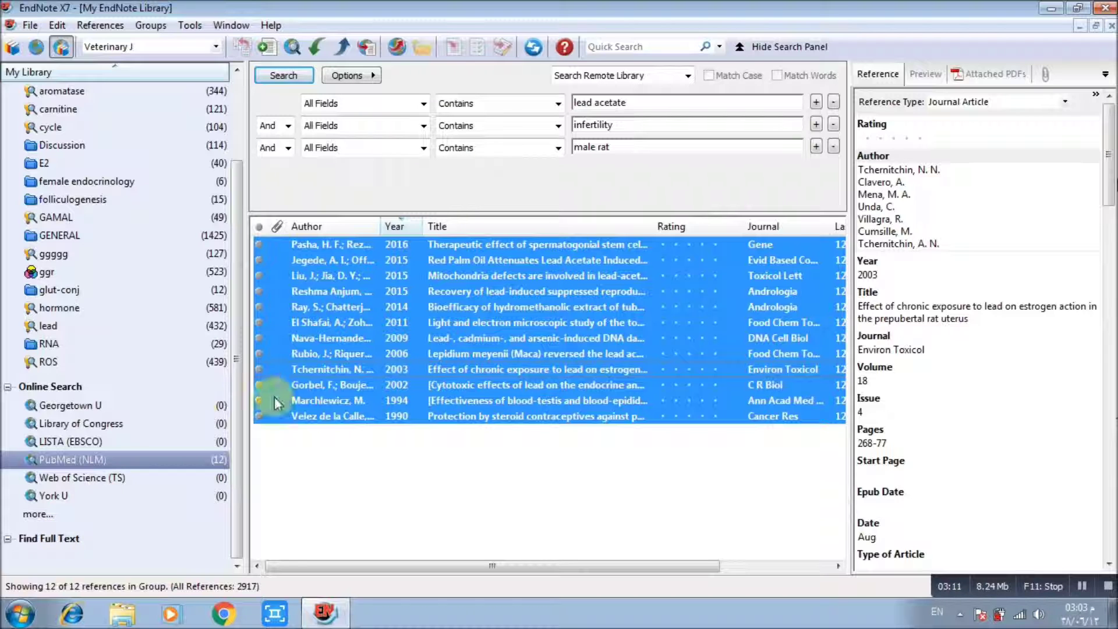
pyautogui.rightClick(340, 332)
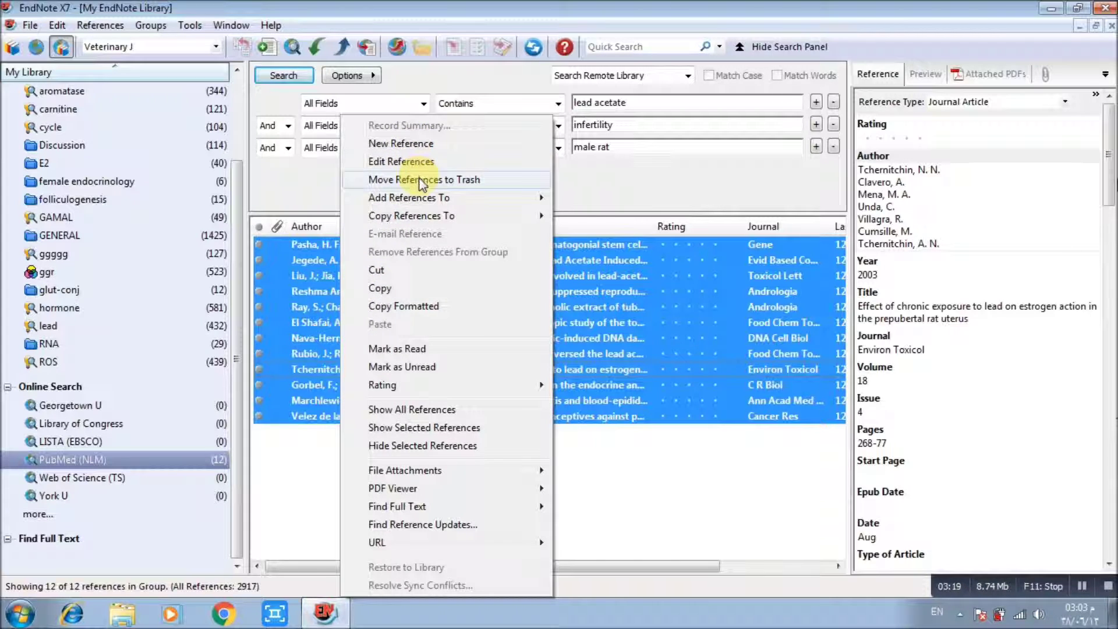
pyautogui.moveTo(424, 223)
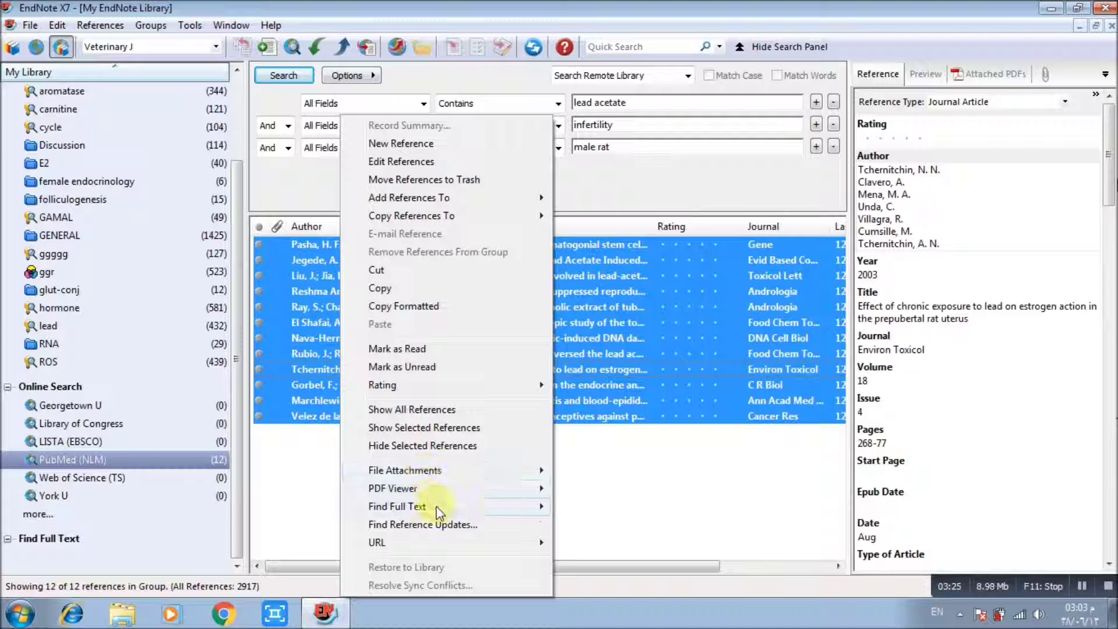
pyautogui.moveTo(438, 506)
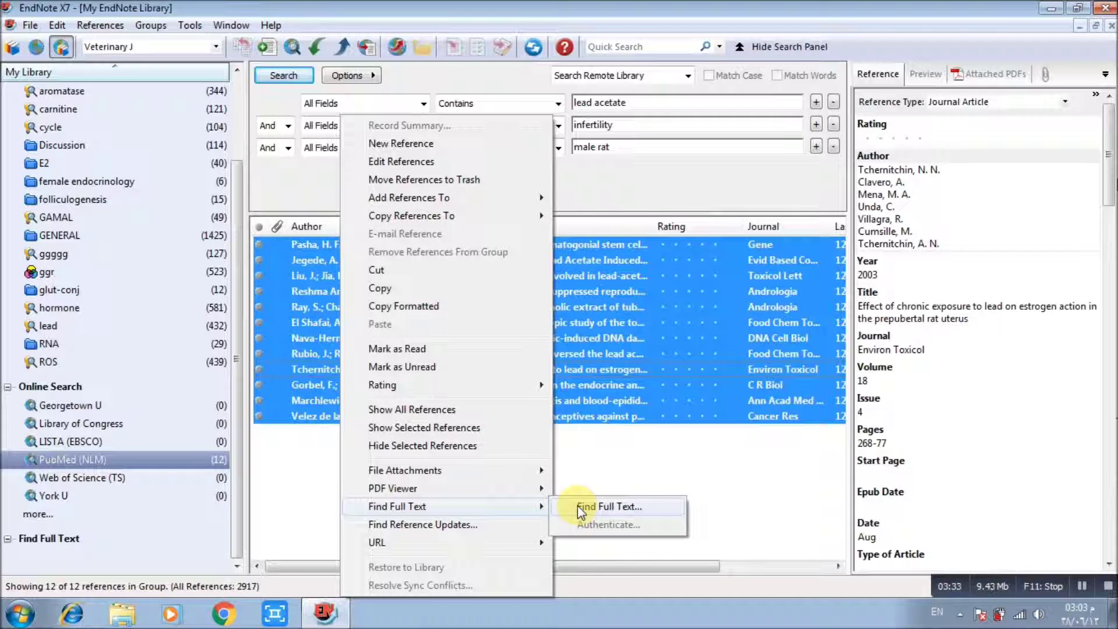
pyautogui.click(581, 512)
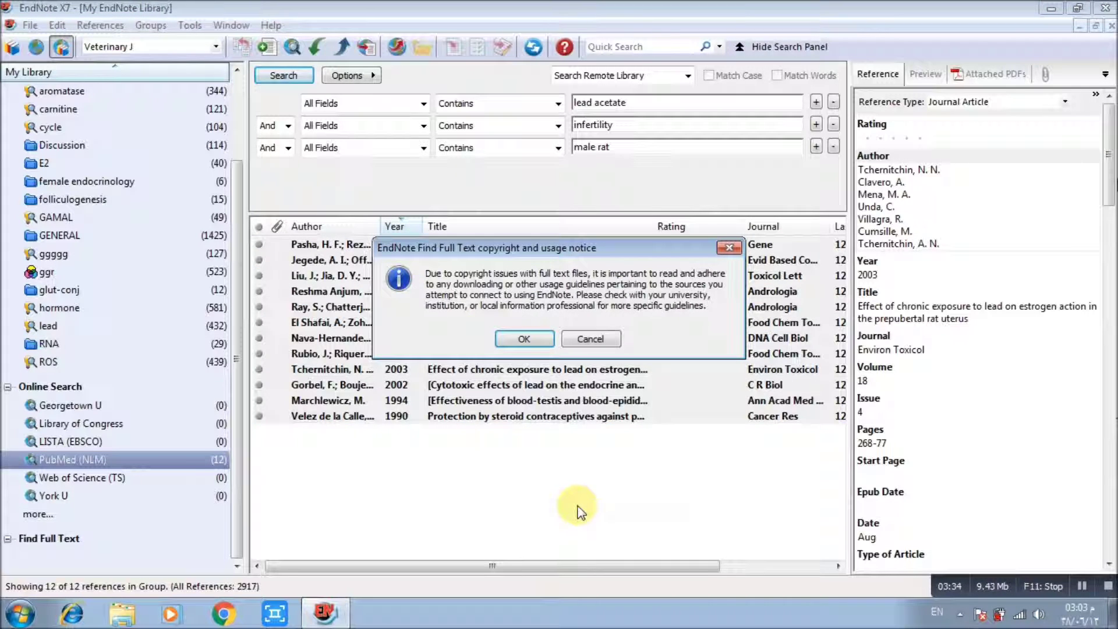
pyautogui.click(518, 337)
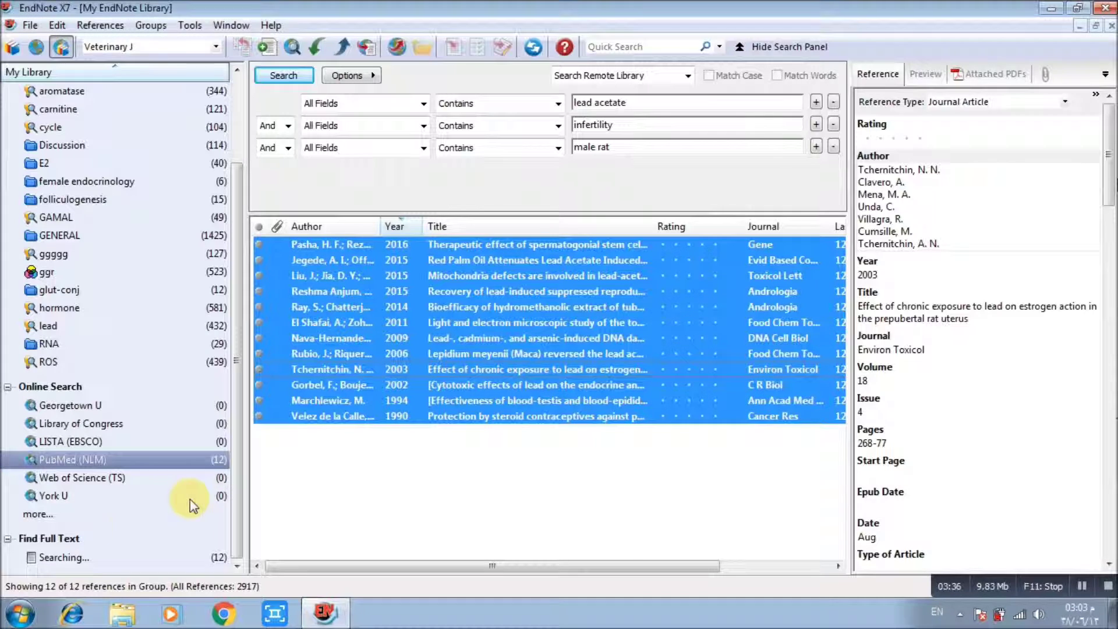
pyautogui.click(236, 567)
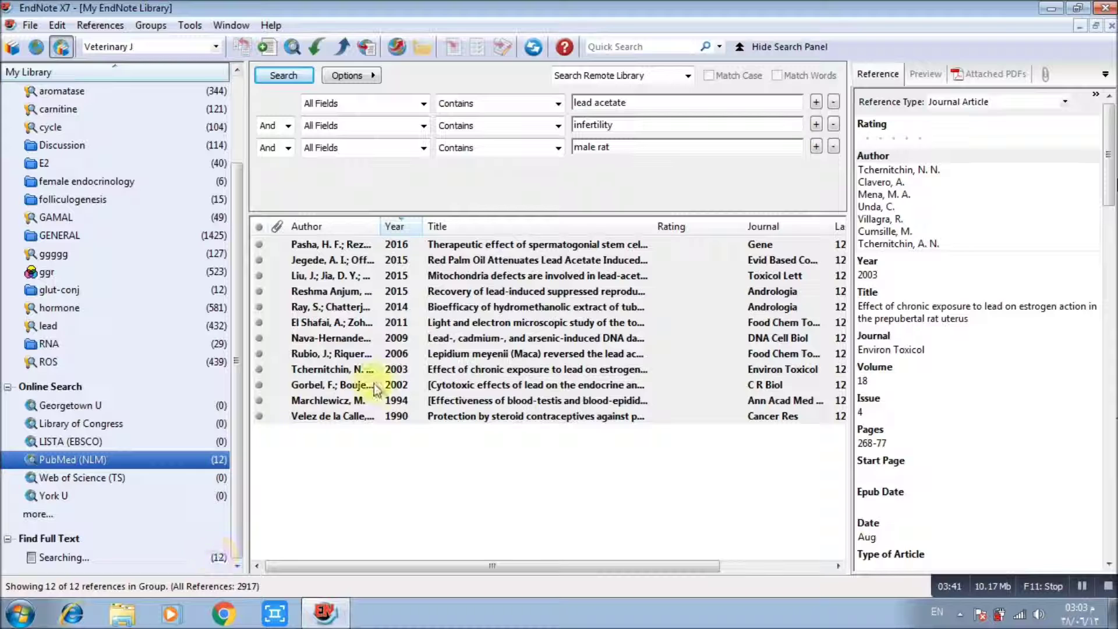
pyautogui.click(391, 324)
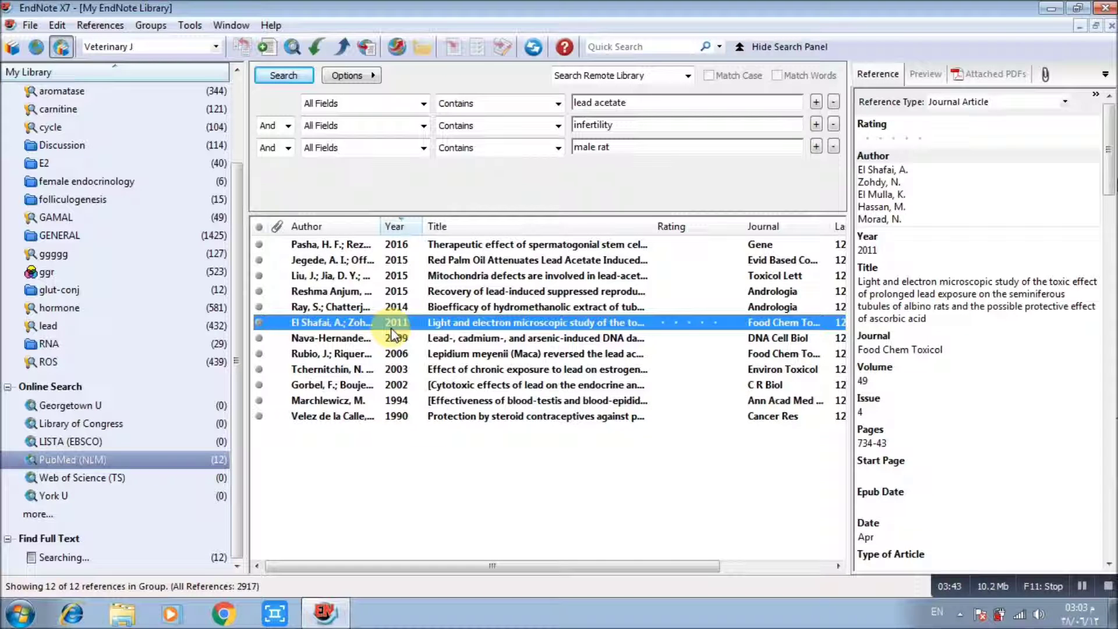
pyautogui.hotkey('ctrl', 'a')
pyautogui.rightClick(390, 327)
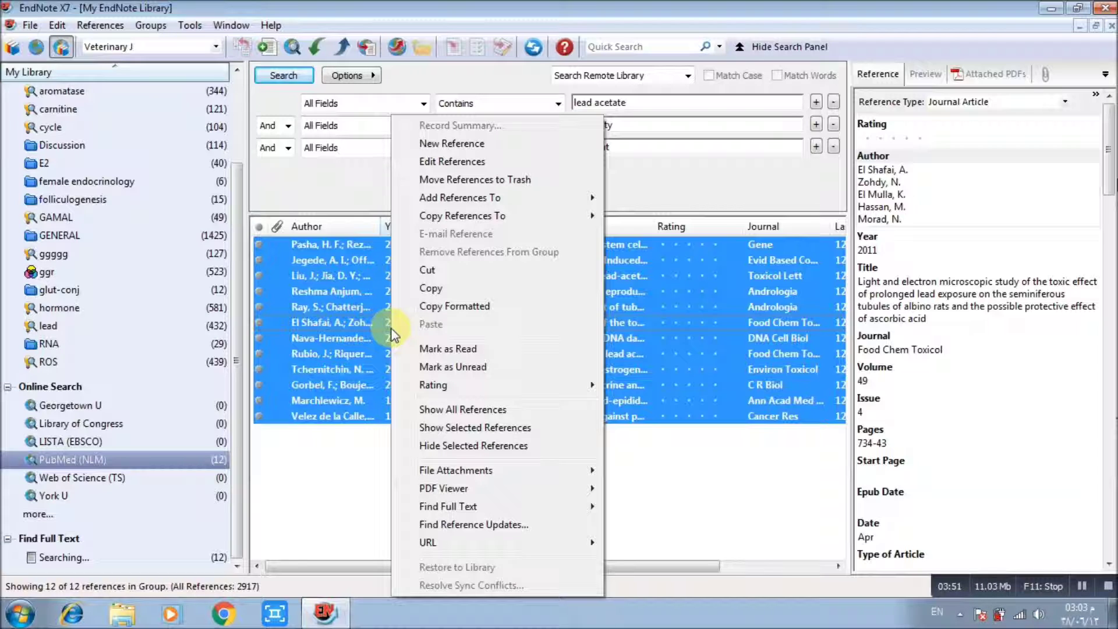
pyautogui.click(365, 342)
pyautogui.click(366, 343)
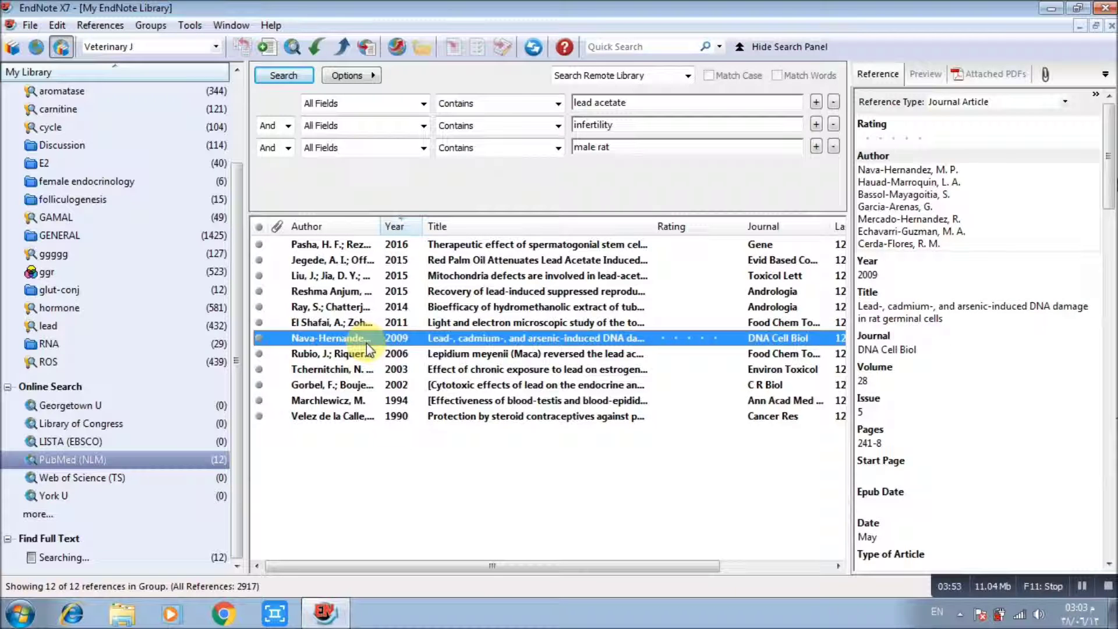
# Select all retrieved PubMed references and add them to the folliculogenesis group
pyautogui.hotkey('ctrl', 'a')
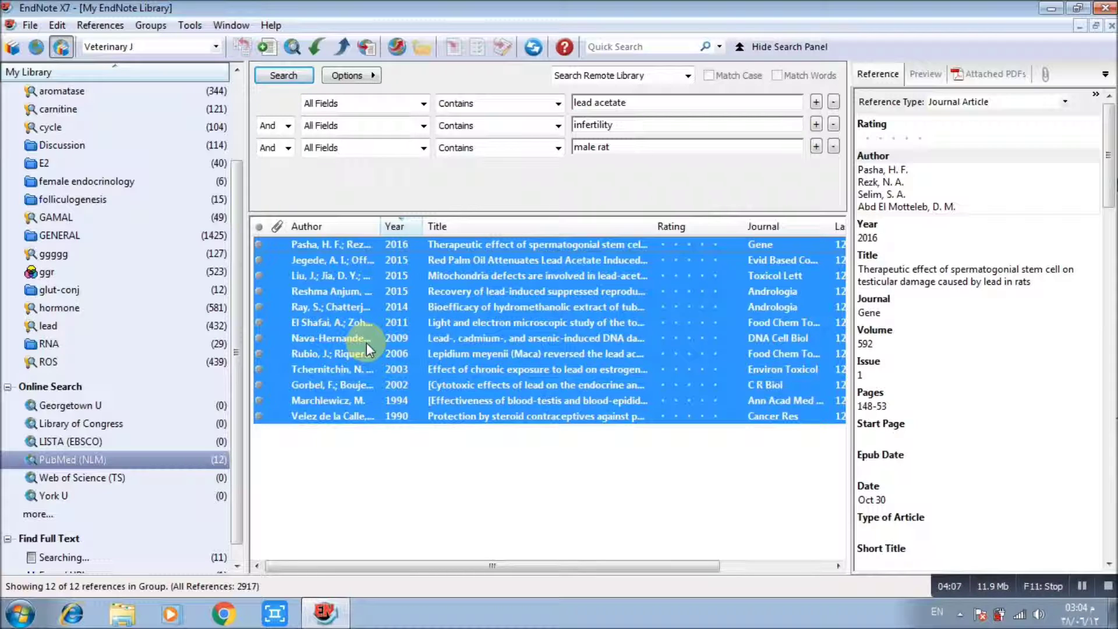
pyautogui.moveTo(366, 344); pyautogui.dragTo(331, 306)
pyautogui.moveTo(268, 270); pyautogui.dragTo(201, 201)
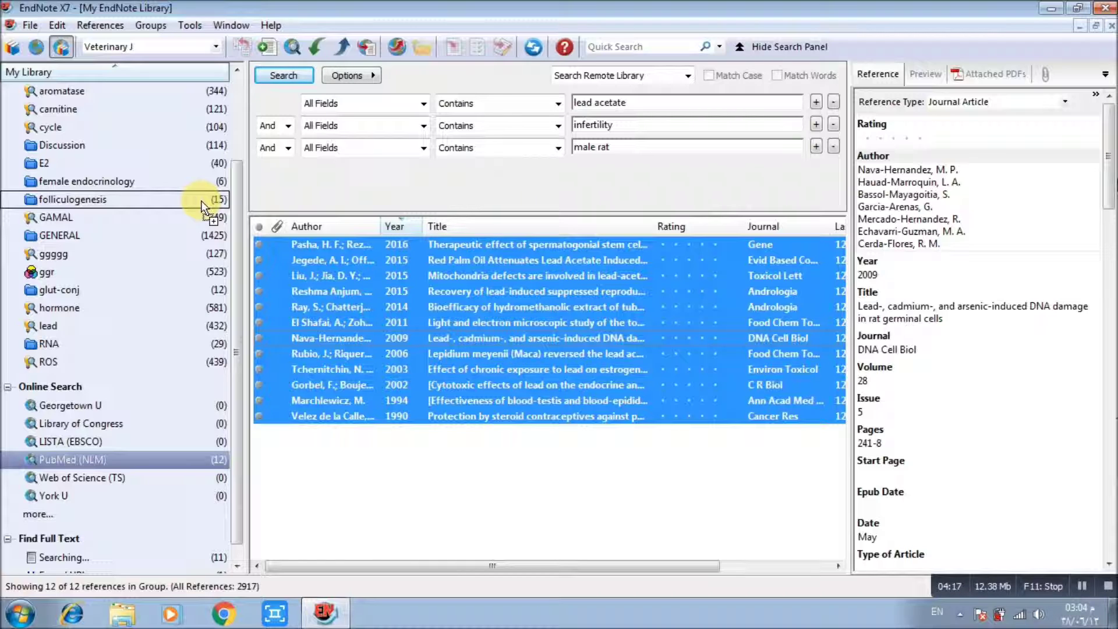
pyautogui.moveTo(201, 200); pyautogui.dragTo(201, 201)
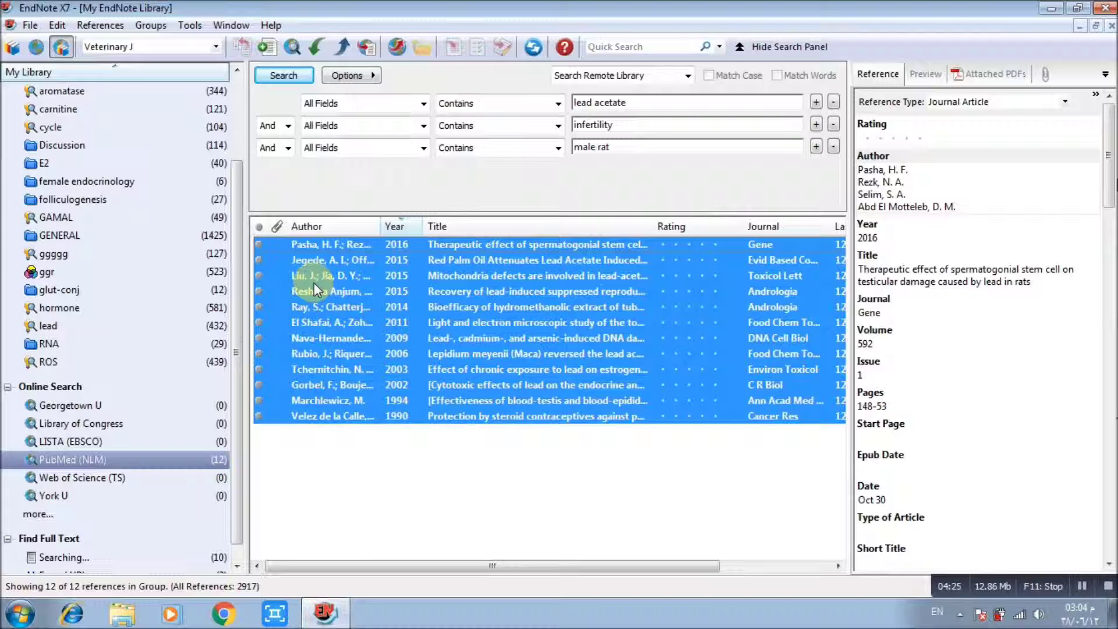
pyautogui.rightClick(368, 300)
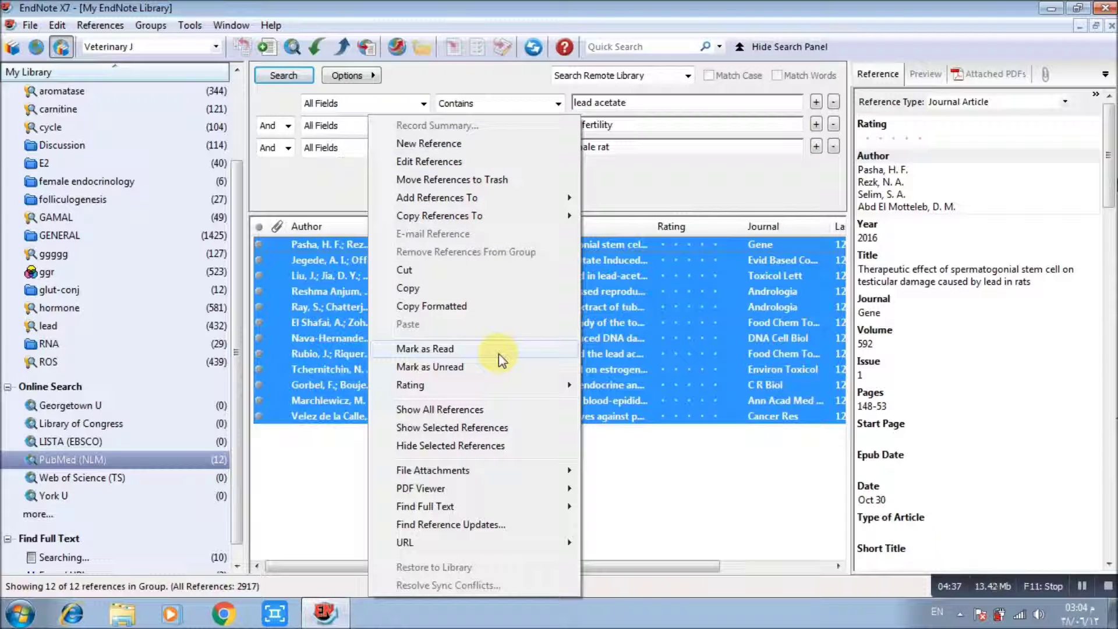
pyautogui.moveTo(487, 198)
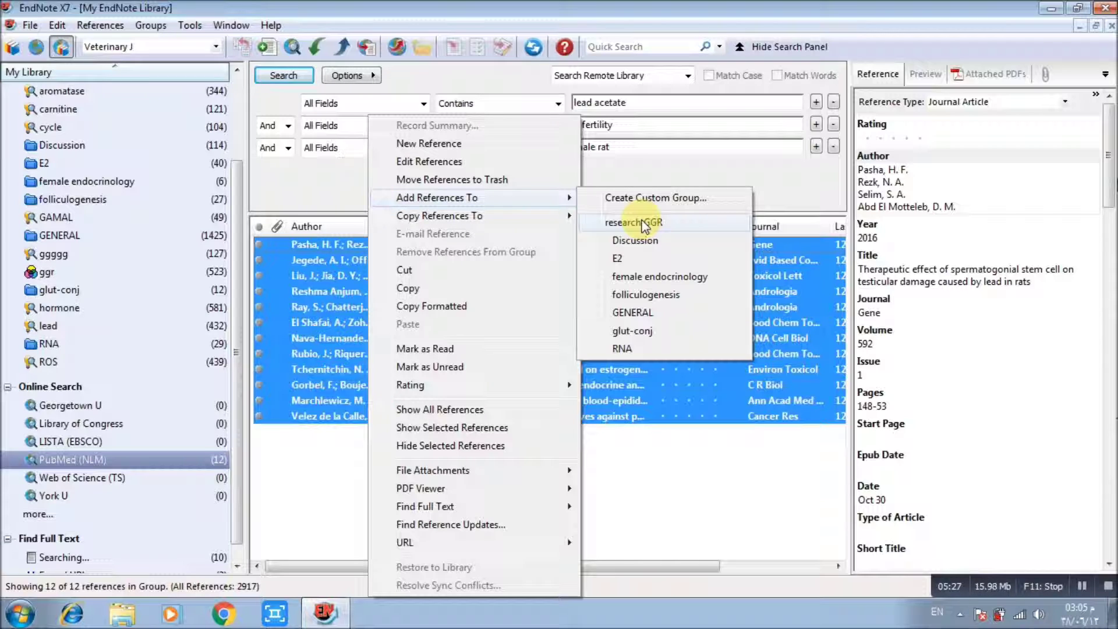
pyautogui.rightClick(321, 380)
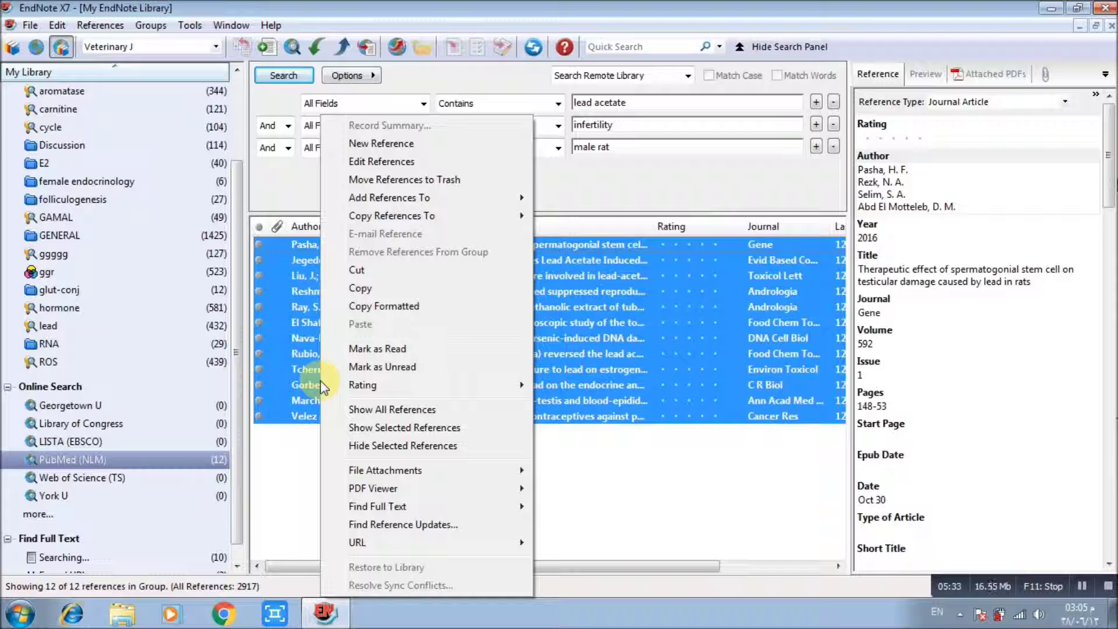
pyautogui.moveTo(402, 506)
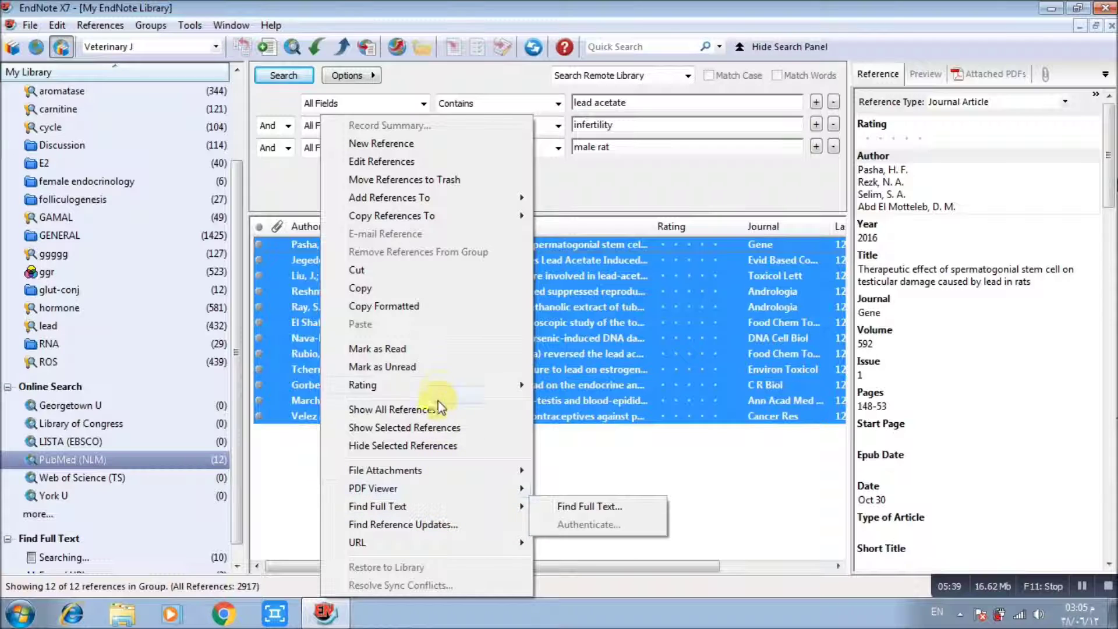
pyautogui.moveTo(522, 201)
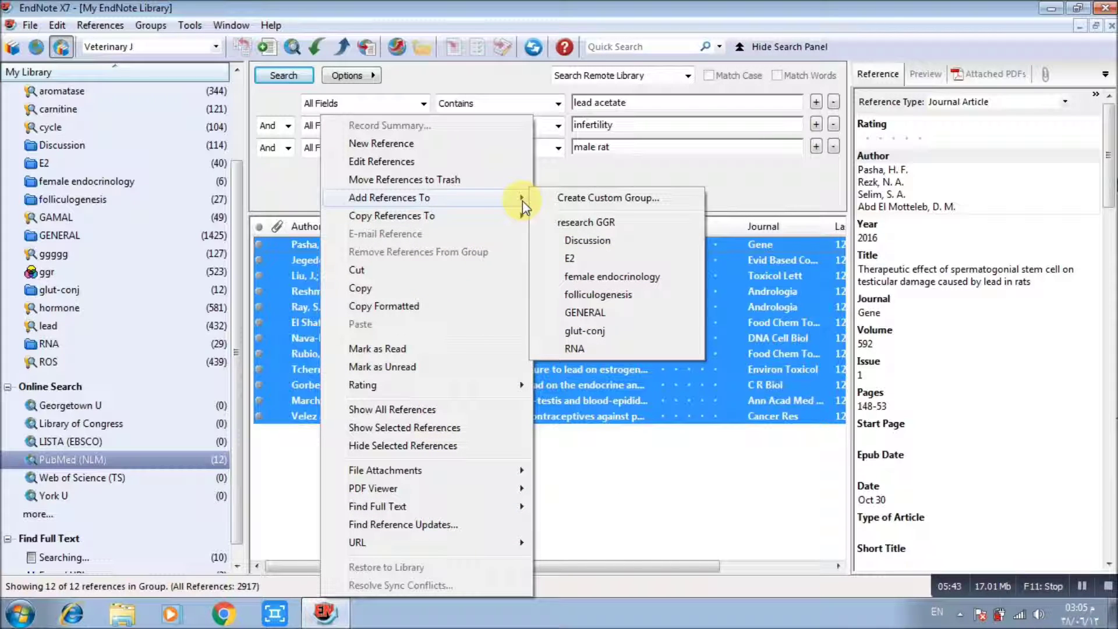
pyautogui.click(113, 26)
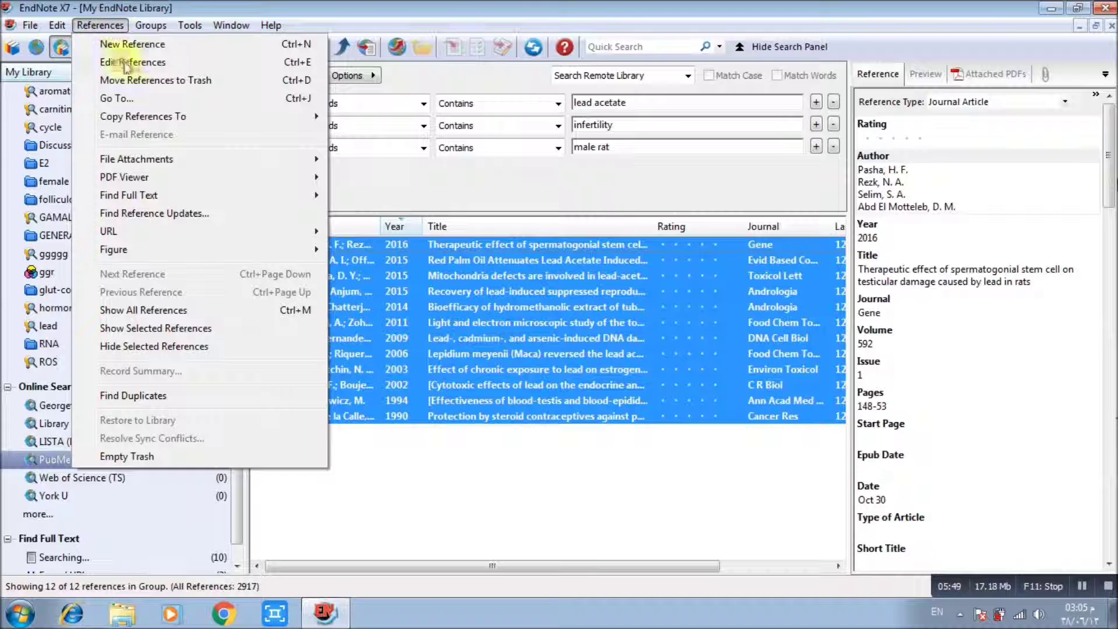
pyautogui.moveTo(292, 198)
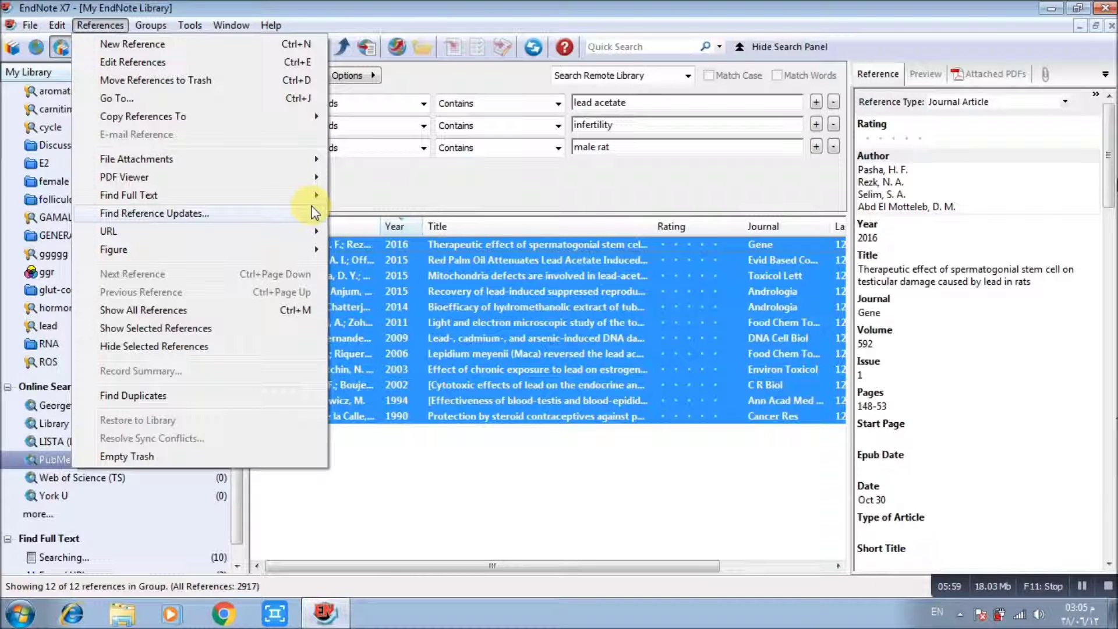
pyautogui.moveTo(307, 115)
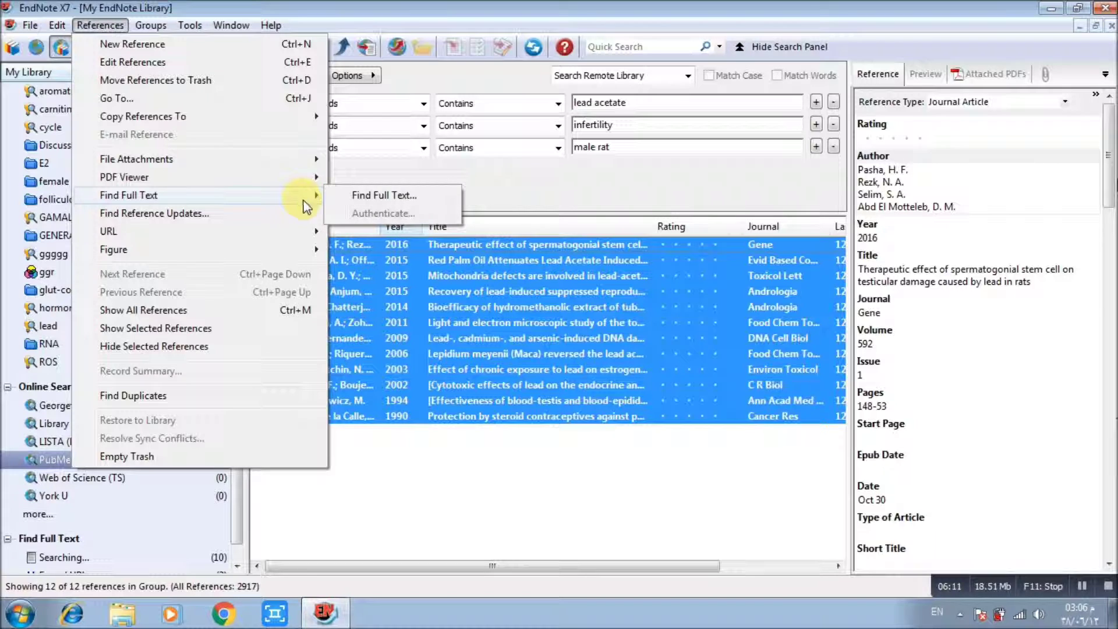
pyautogui.moveTo(315, 236)
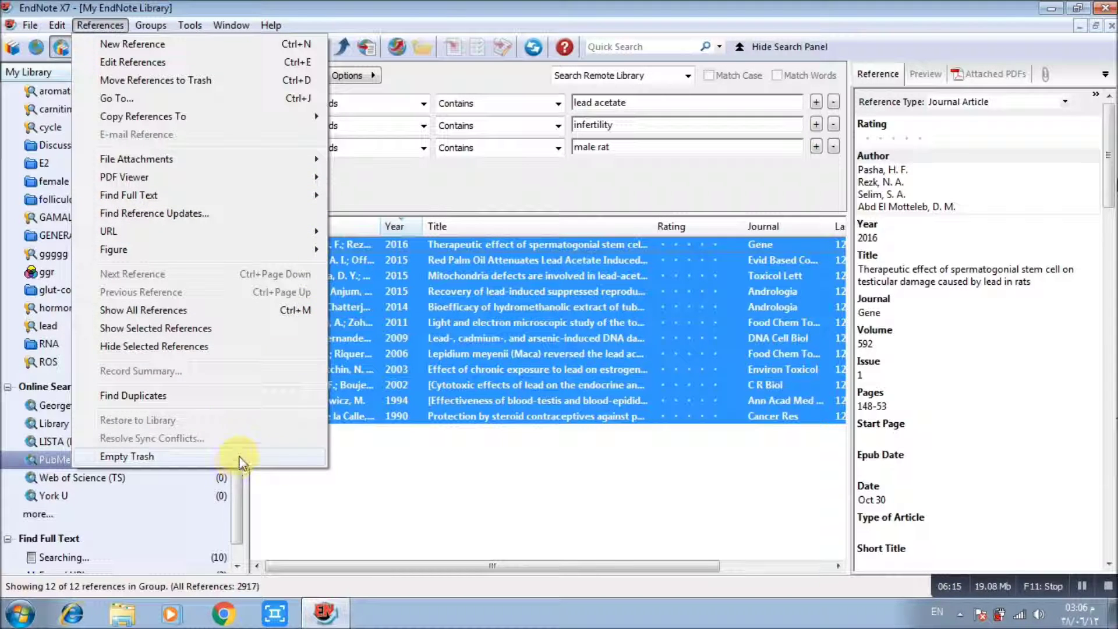
pyautogui.click(345, 525)
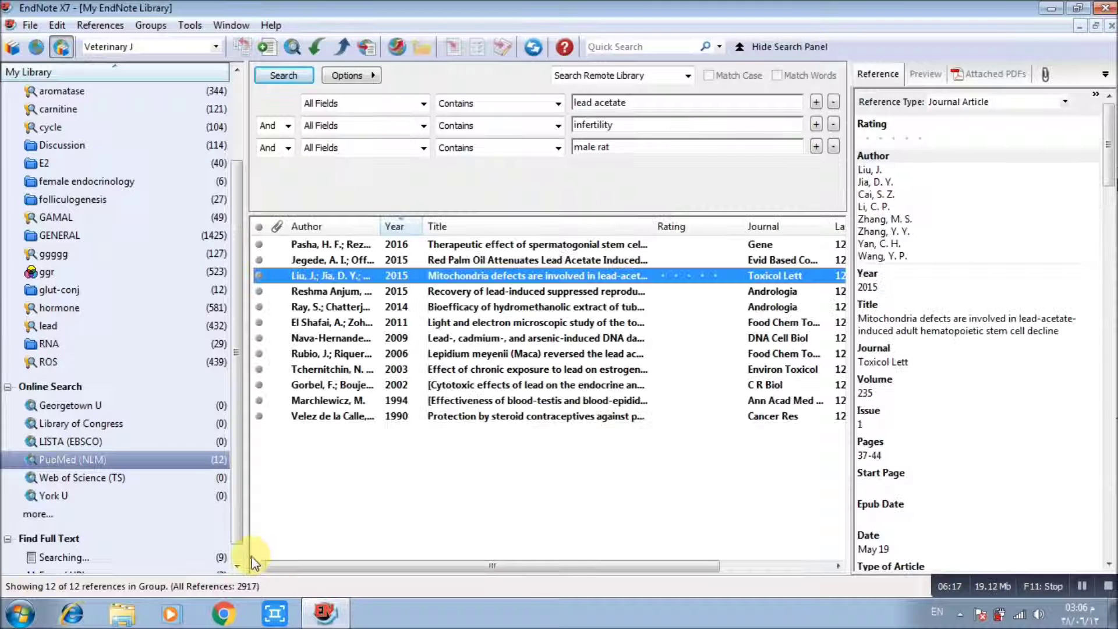
# List the references in the Found URL group and select the 2016 Gene article on spermatogonial stem cell therapy
pyautogui.click(236, 567)
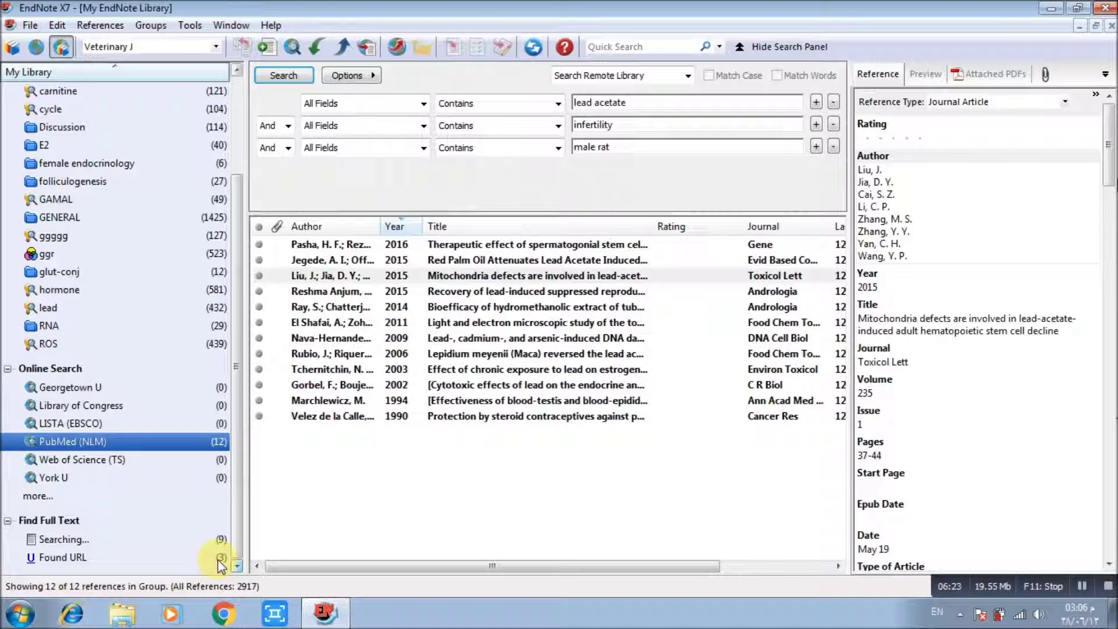
pyautogui.click(218, 560)
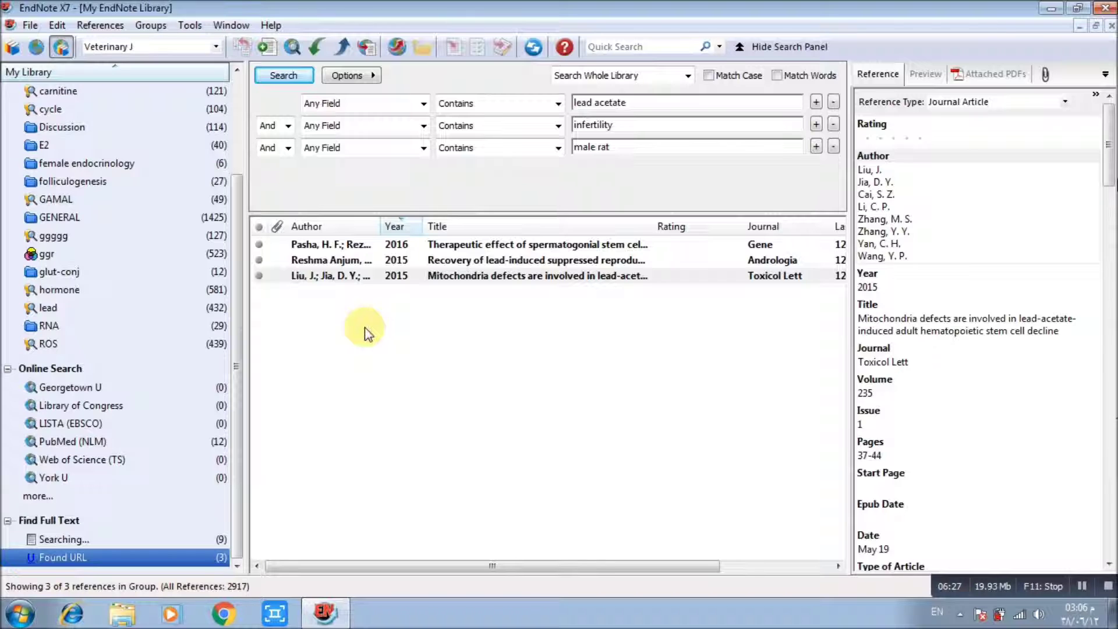
pyautogui.click(487, 246)
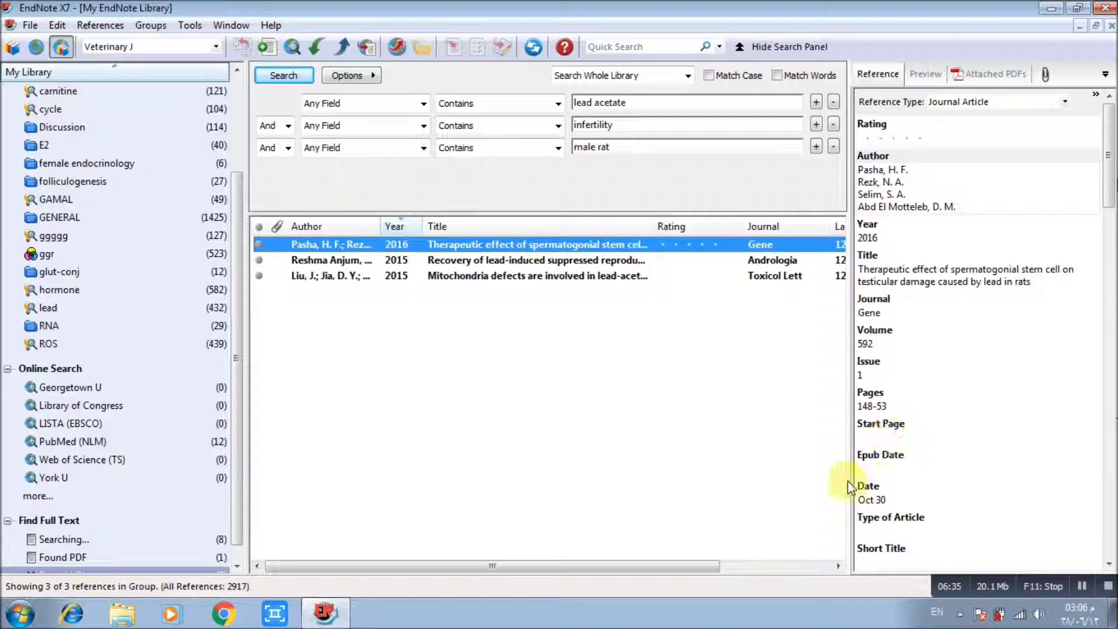
# Widen the reference details pane across most of the window and reselect the 2016 Gene article in the Found URL group
pyautogui.moveTo(849, 486); pyautogui.dragTo(281, 564)
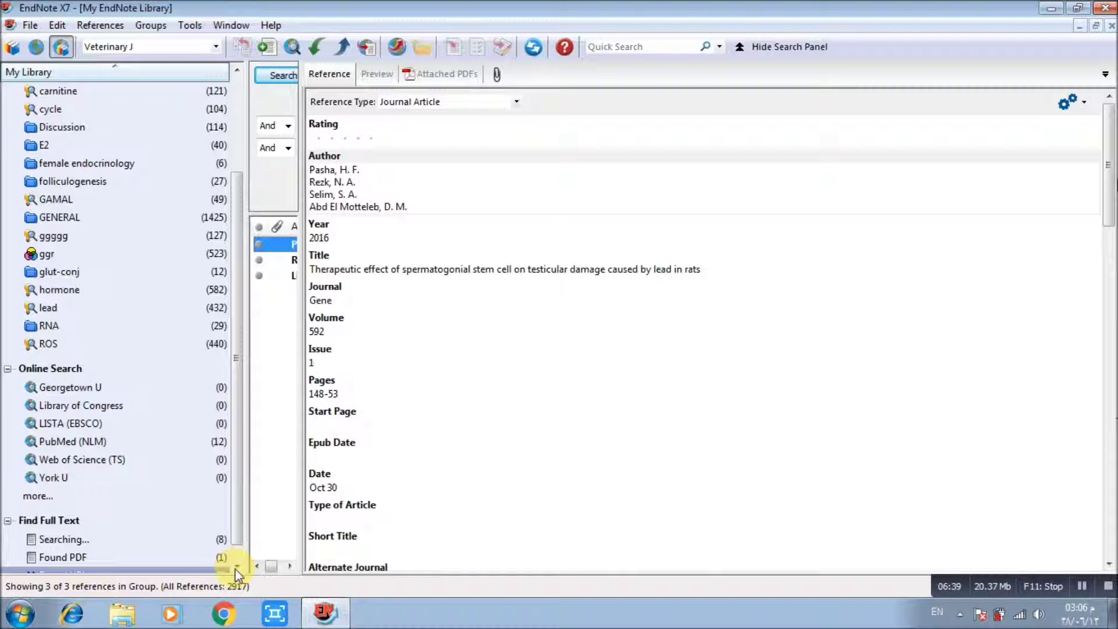
pyautogui.click(225, 570)
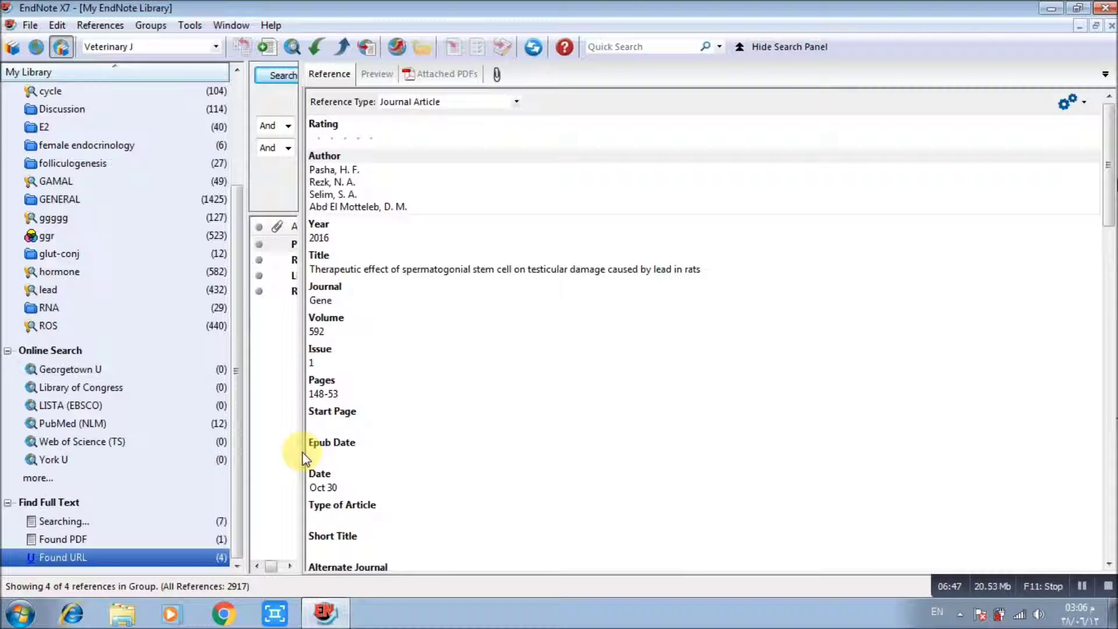
pyautogui.moveTo(302, 453); pyautogui.dragTo(305, 456)
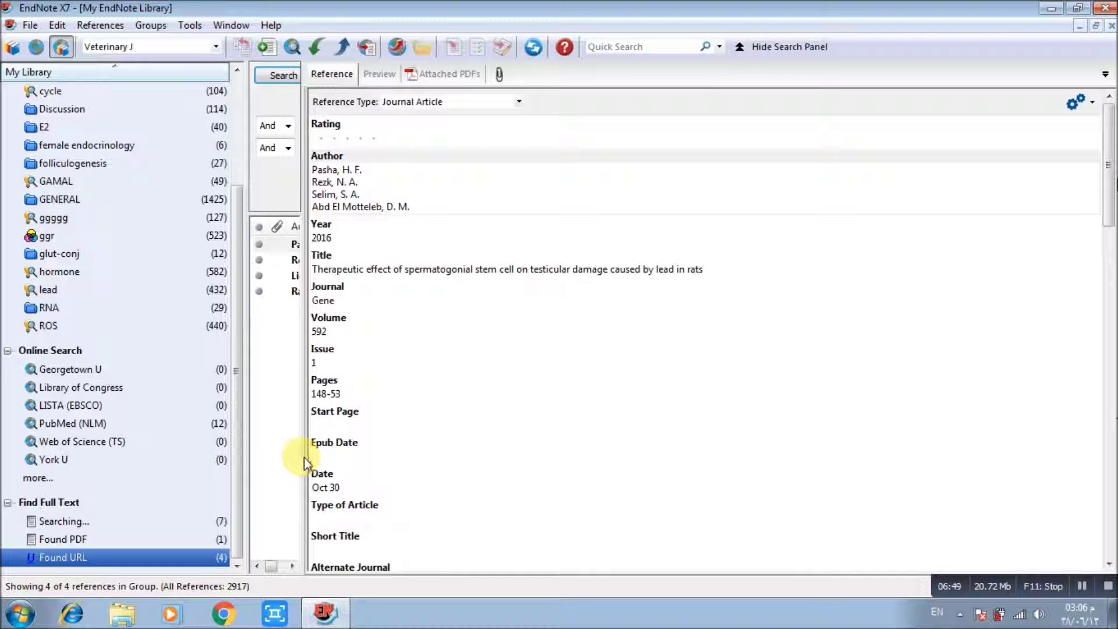
pyautogui.moveTo(304, 460); pyautogui.dragTo(330, 460)
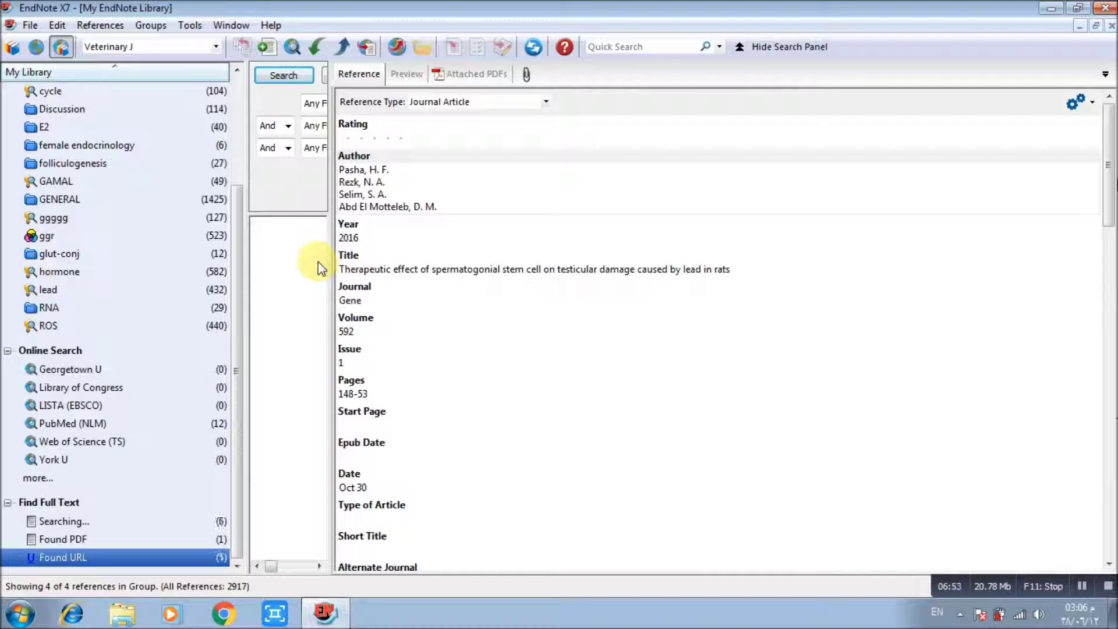
pyautogui.click(314, 246)
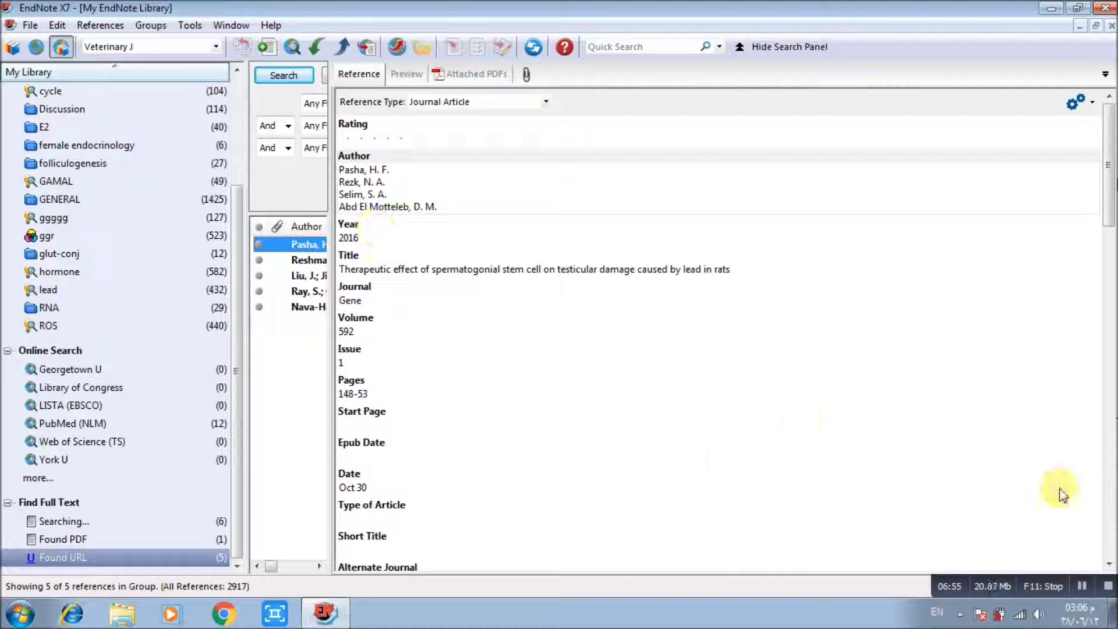
# Open the ncbi.nlm.nih.gov/pubmed link in the URL field of the 2016 Gene article's reference details
pyautogui.click(1109, 565)
pyautogui.click(1109, 565)
pyautogui.click(1109, 565)
pyautogui.click(1108, 565)
pyautogui.click(1109, 565)
pyautogui.click(1109, 565)
pyautogui.click(1109, 565)
pyautogui.click(1109, 564)
pyautogui.click(1108, 565)
pyautogui.click(1109, 565)
pyautogui.click(1109, 565)
pyautogui.click(1109, 565)
pyautogui.click(1109, 565)
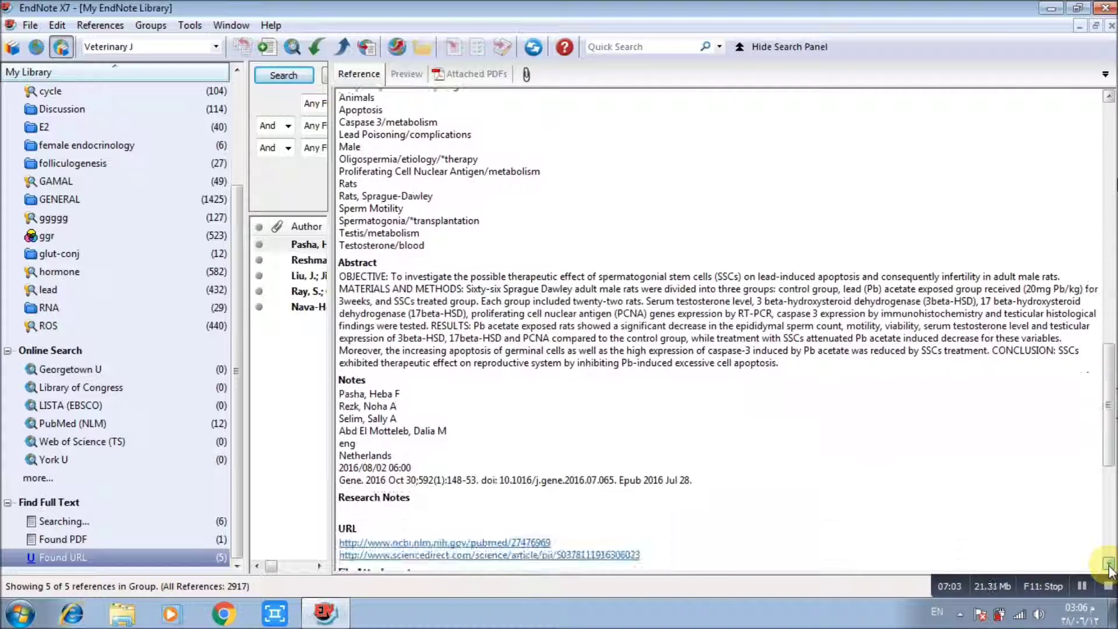
pyautogui.click(1109, 565)
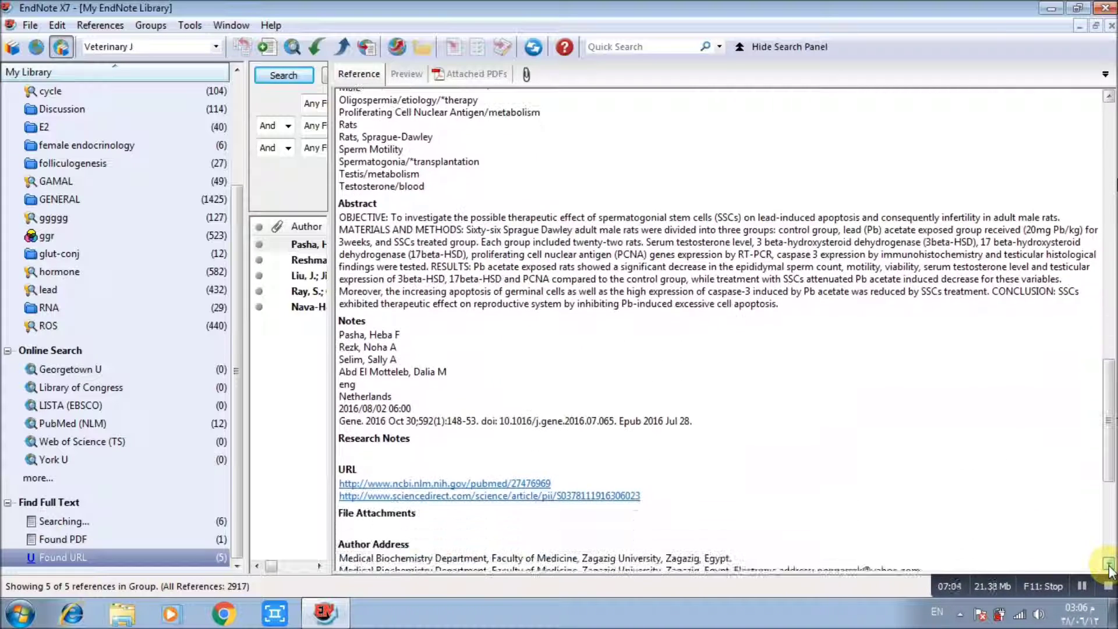
pyautogui.click(530, 489)
pyautogui.click(528, 484)
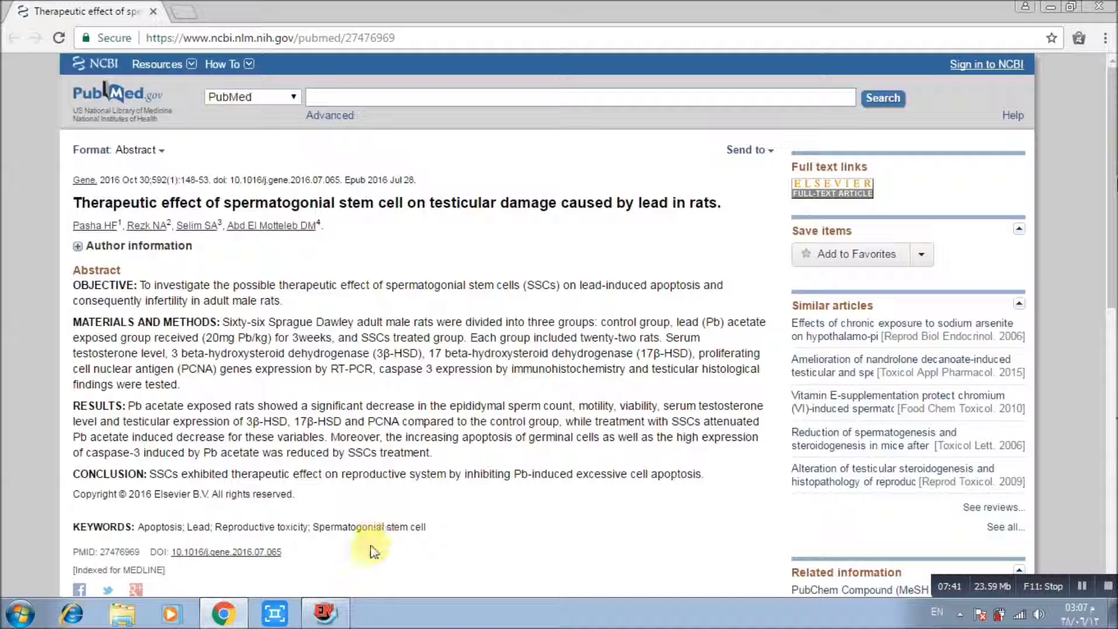
# Switch back to EndNote and narrow the reference details pane to reveal the author, year, title and rating columns
pyautogui.click(318, 613)
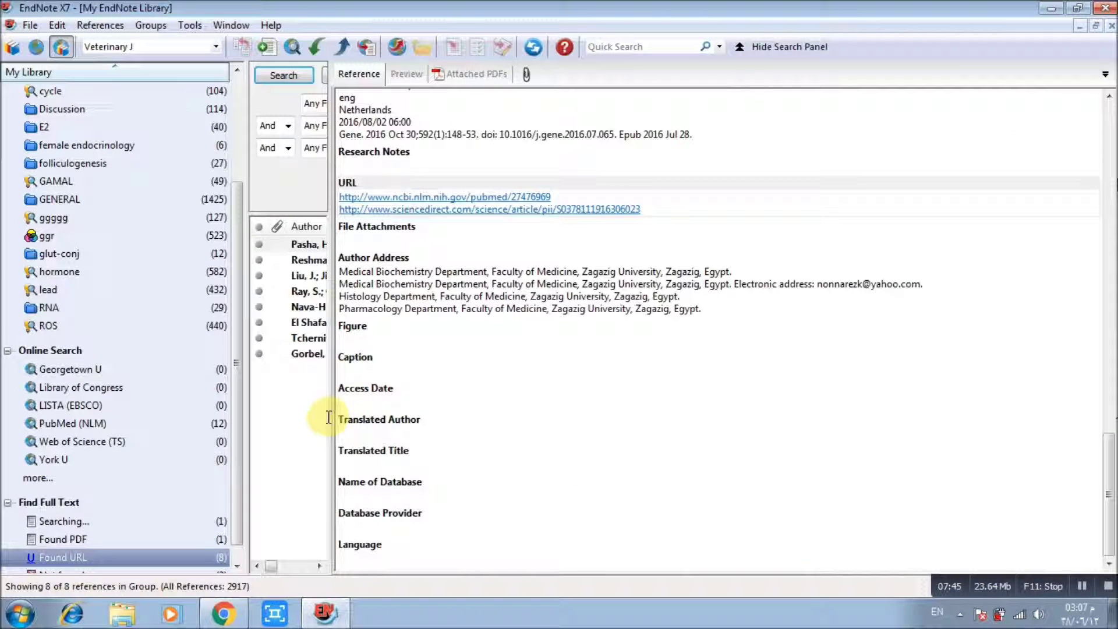
pyautogui.moveTo(330, 420); pyautogui.dragTo(732, 434)
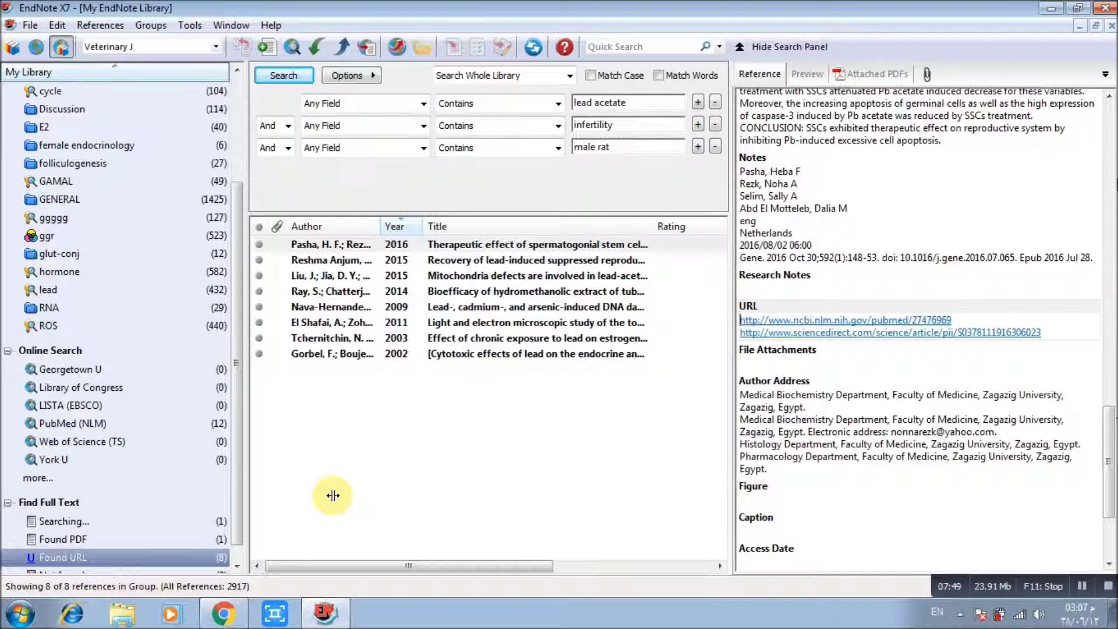
# Open the Found PDF group and display the PDF attached to the 2015 Red Palm Oil reference
pyautogui.click(239, 566)
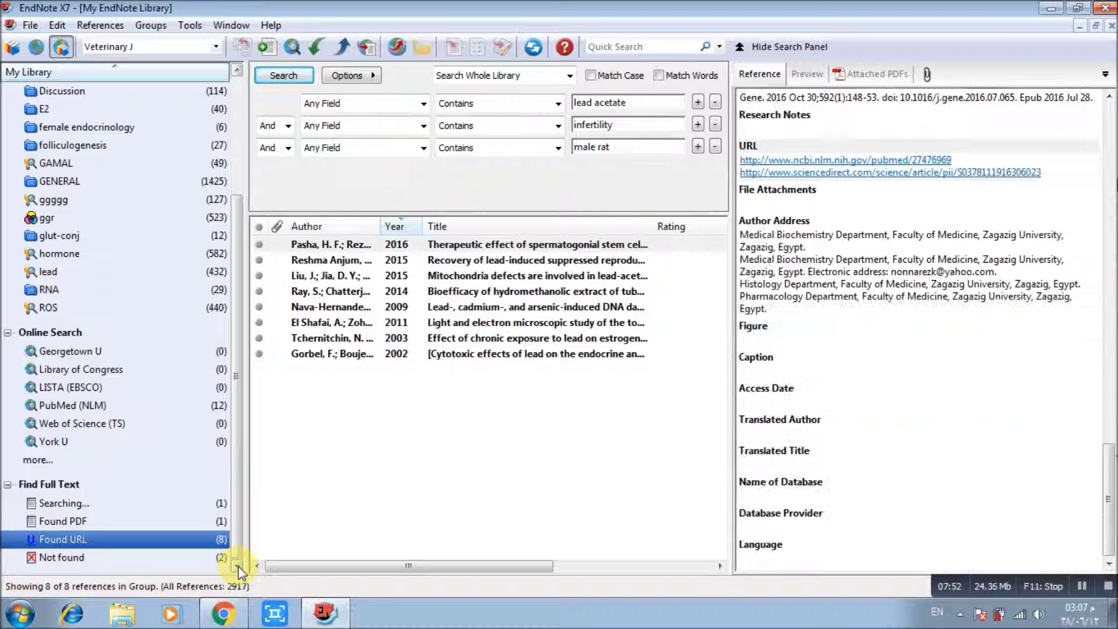
pyautogui.click(224, 504)
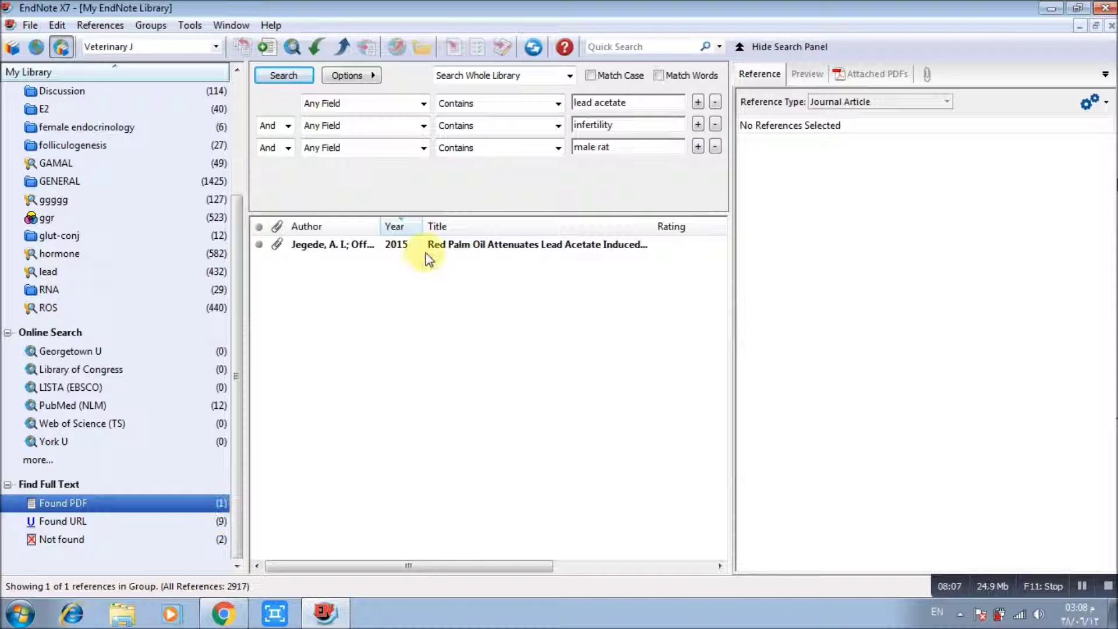
pyautogui.click(396, 245)
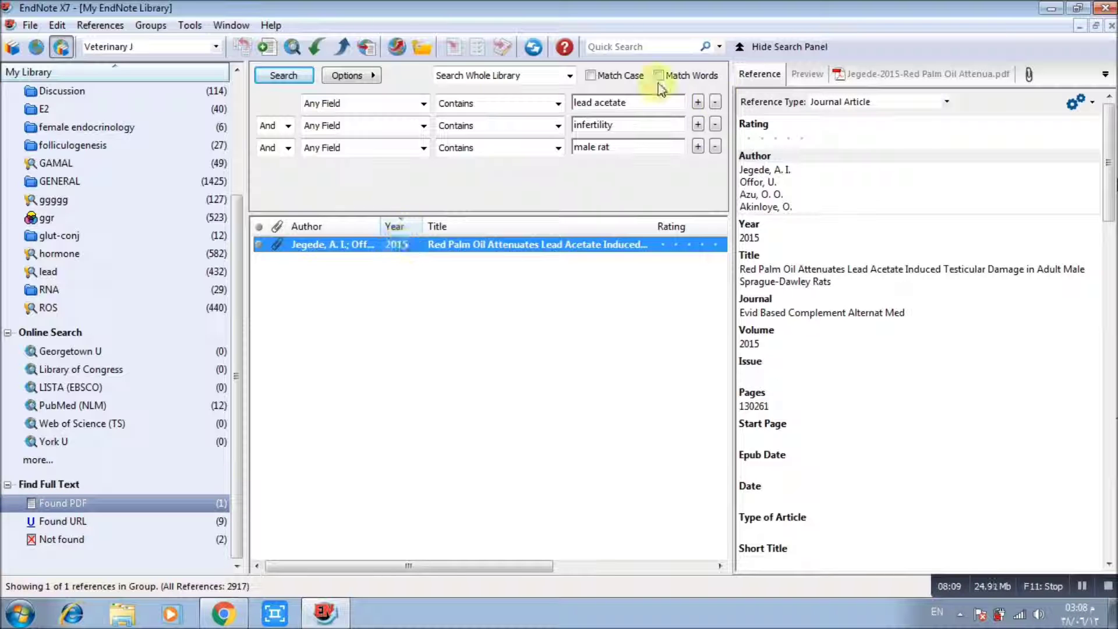
pyautogui.click(875, 73)
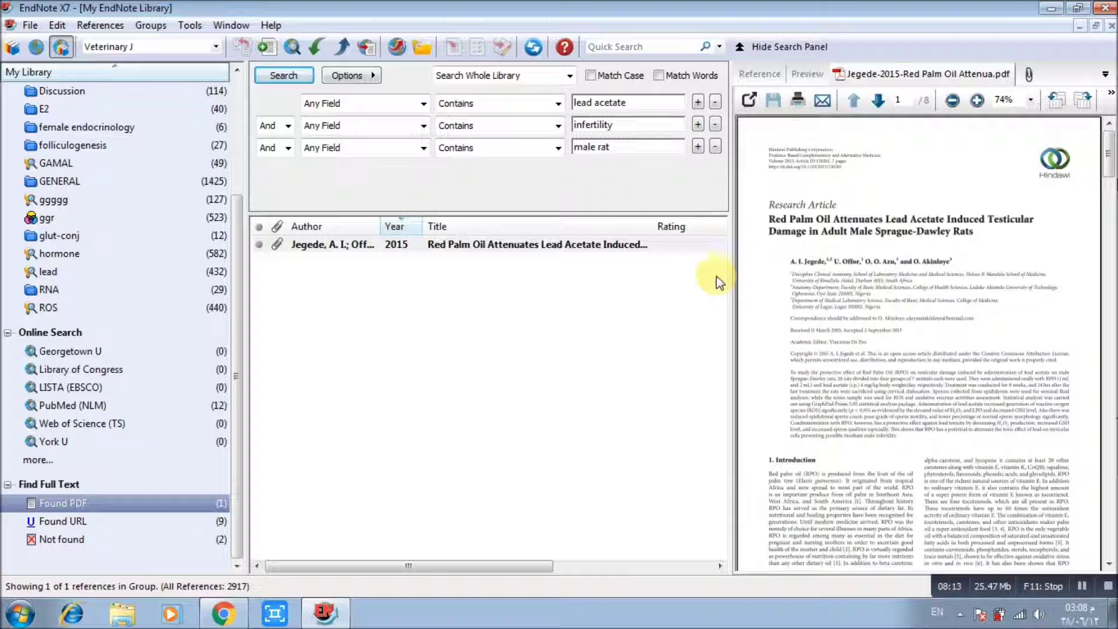
# Select the 2015 Red Palm Oil reference and add it to research GGR
pyautogui.click(424, 245)
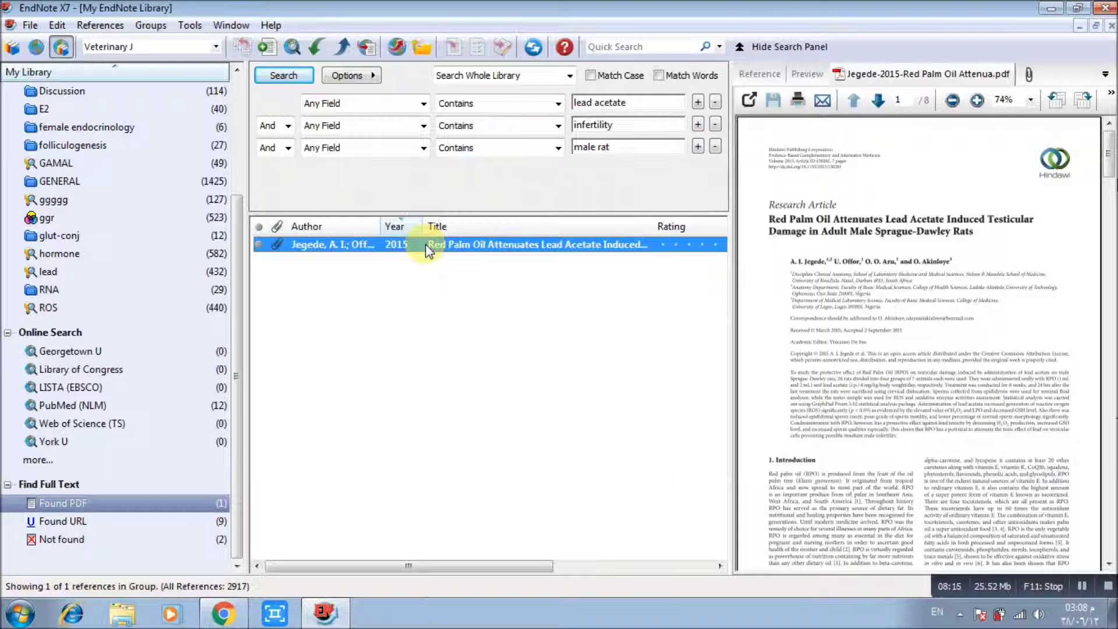
pyautogui.rightClick(425, 245)
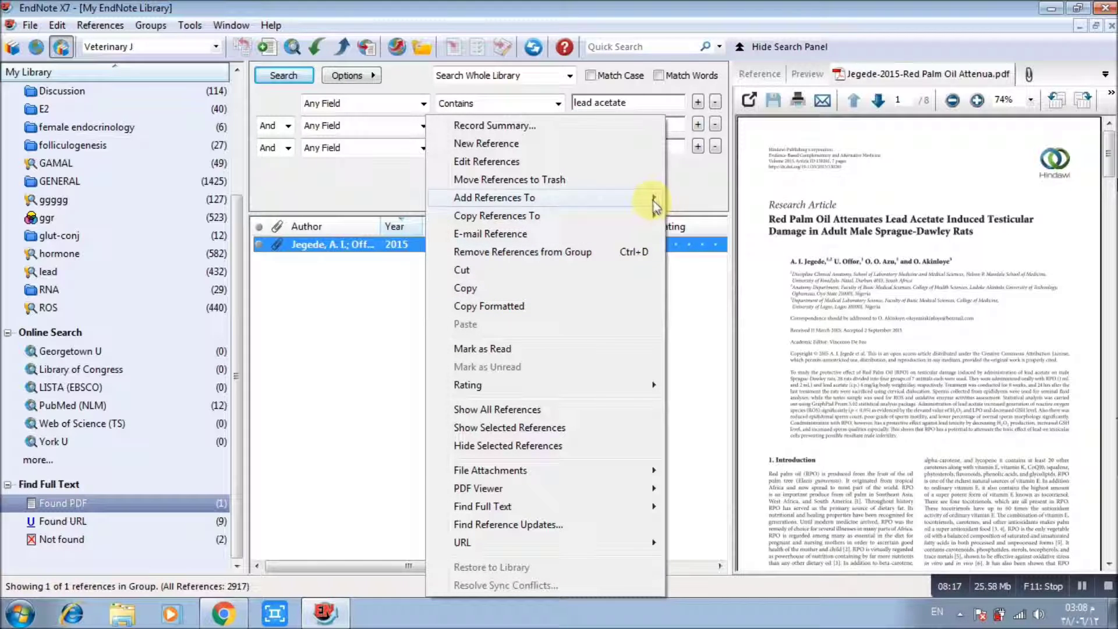
pyautogui.moveTo(653, 200)
pyautogui.click(698, 223)
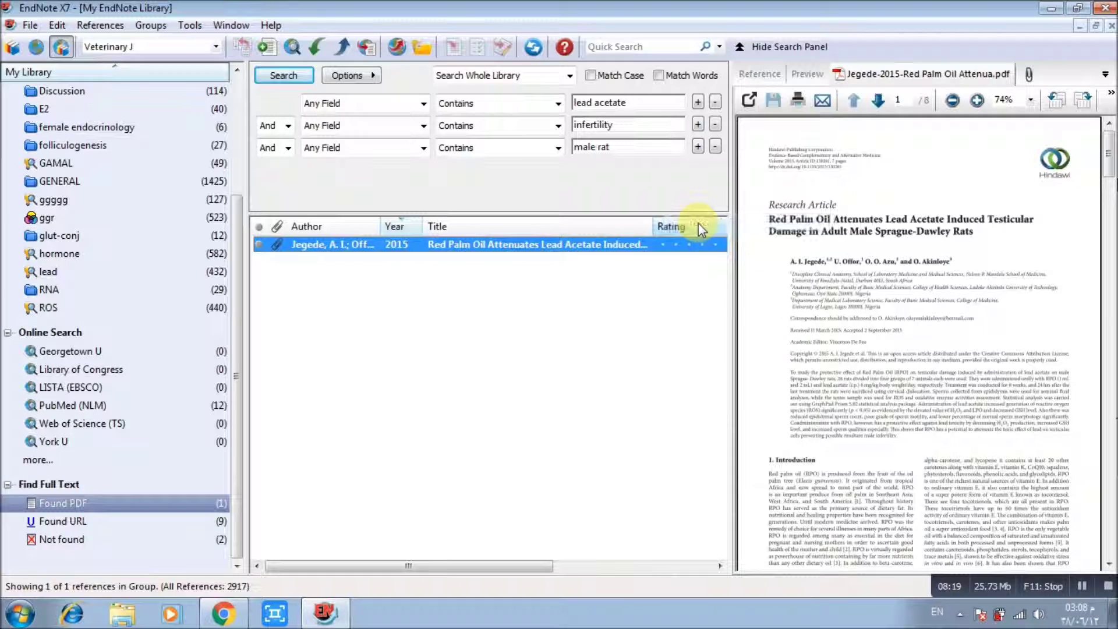